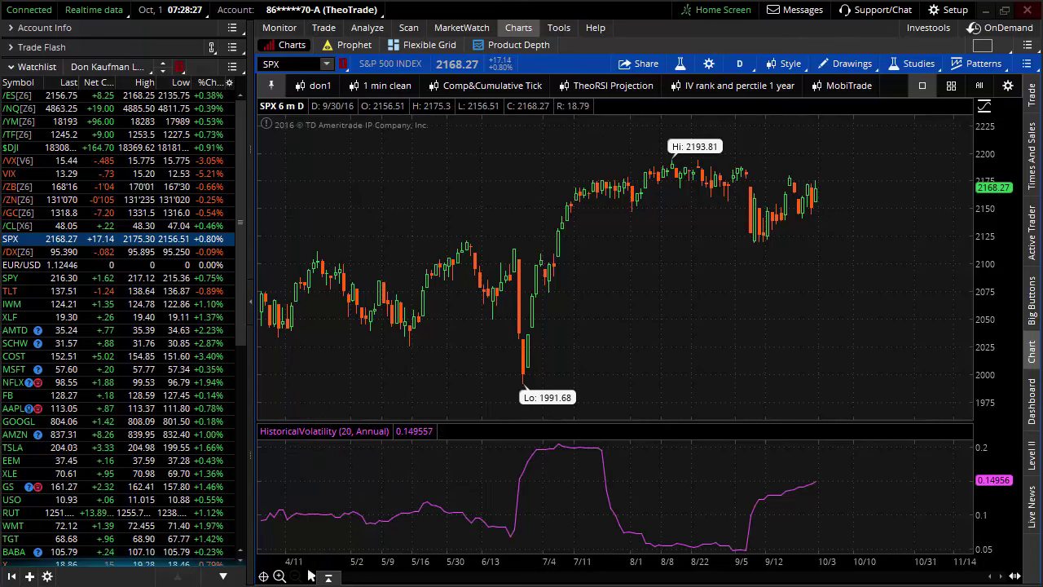
- Mark up the SPX chart: box the HistoricalVolatility label, the September price swings and the low August volatility stretch
drag(239, 417, 478, 449)
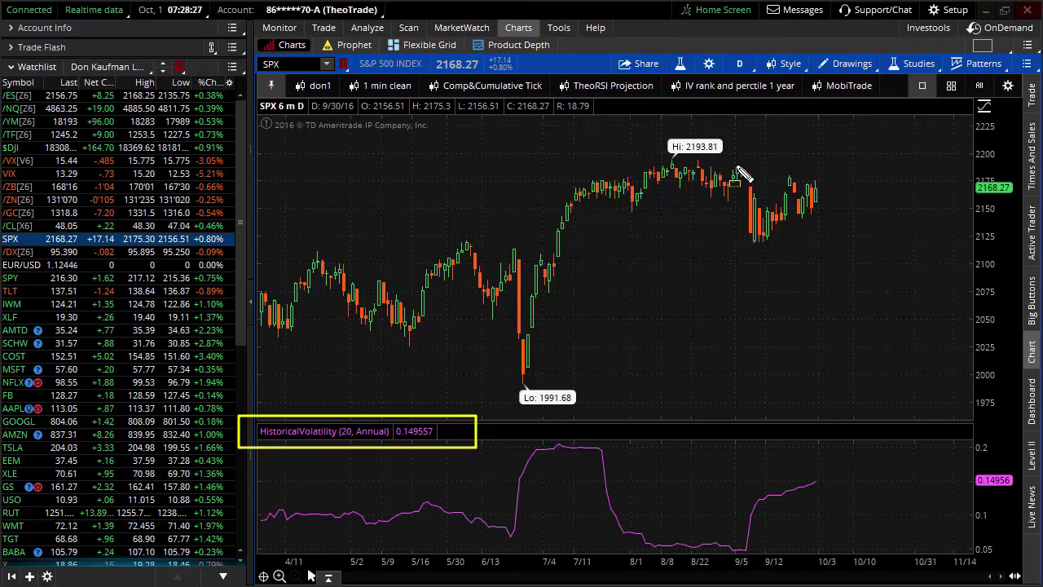
mouse_move(740, 156)
mouse_down()
mouse_move(780, 238)
mouse_move(833, 248)
mouse_up()
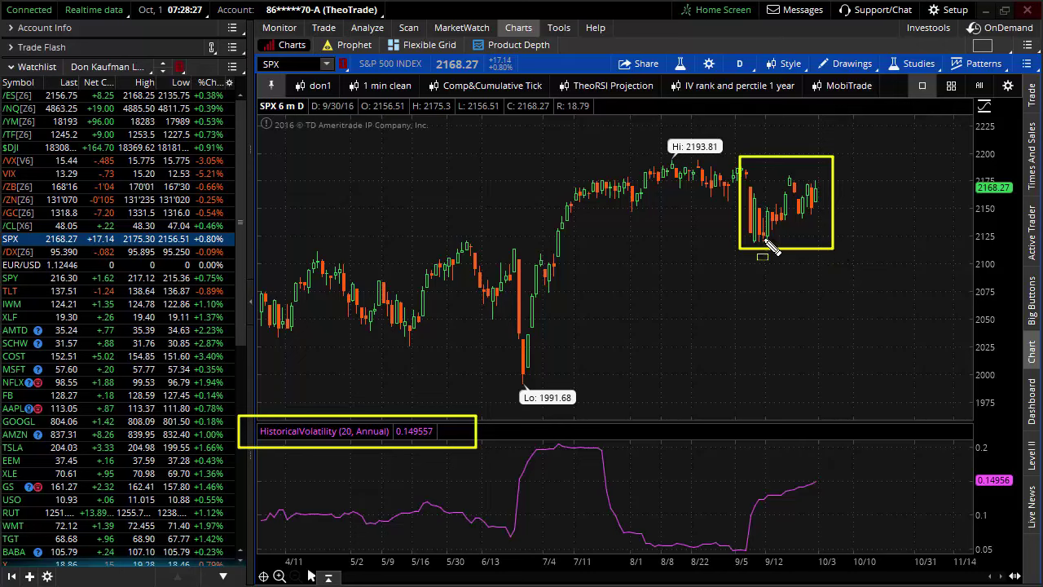
drag(613, 519, 733, 566)
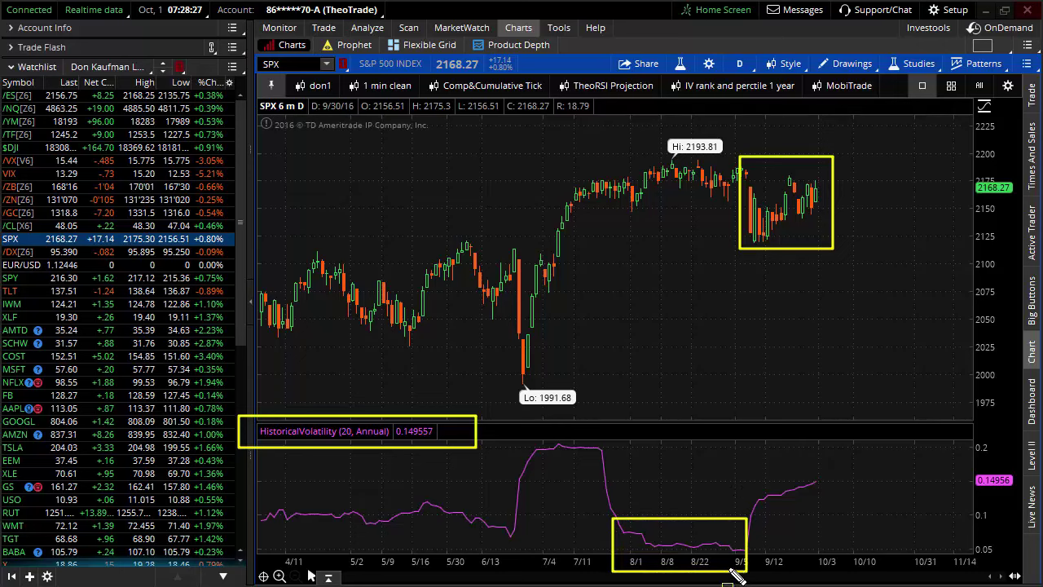
drag(644, 546, 735, 547)
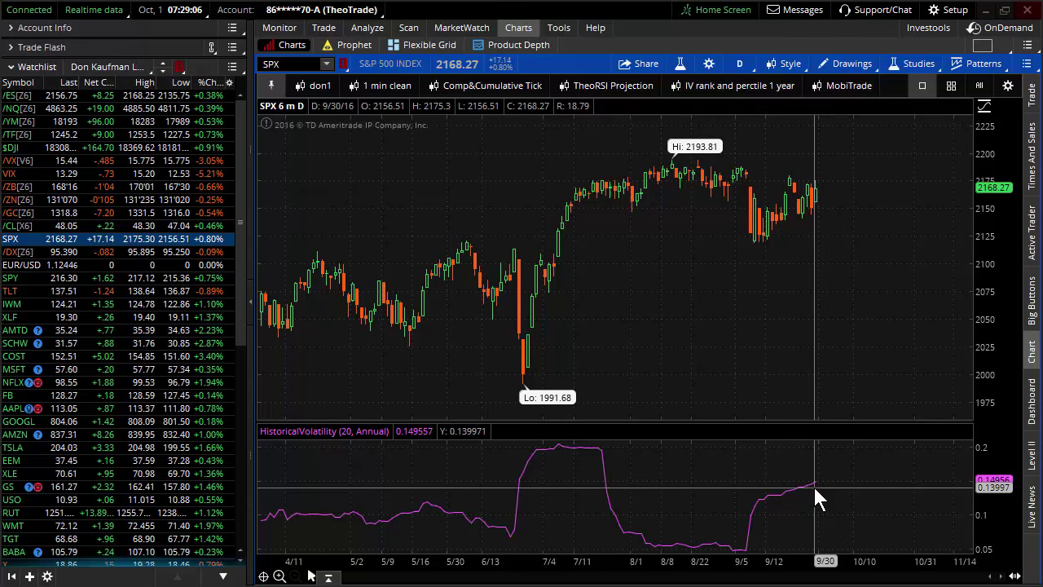
- Load the VIX chart from the watchlist and enlarge the period from mid-August through September
click(127, 179)
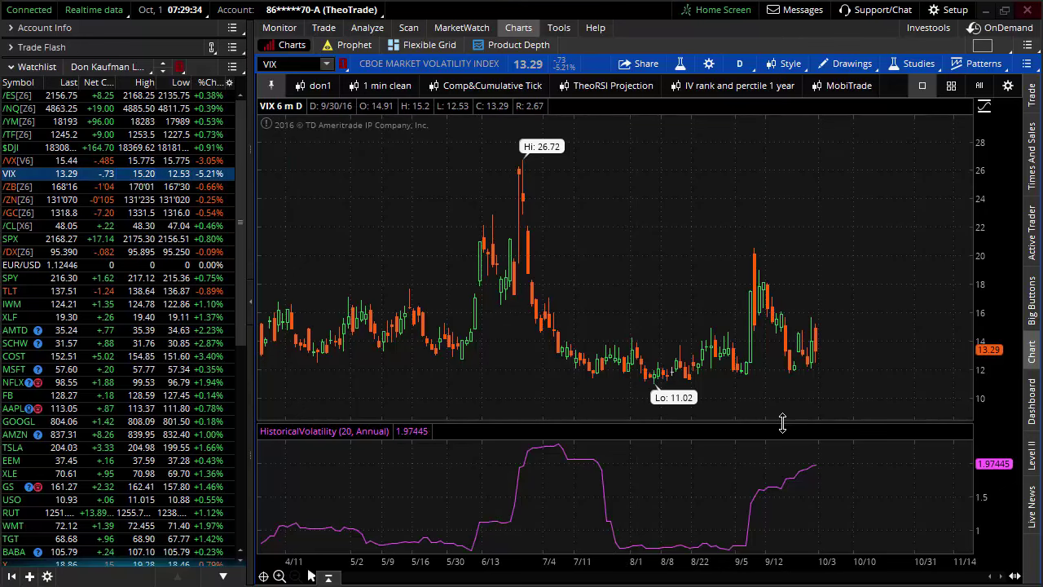
scroll(661, 269, up, 3)
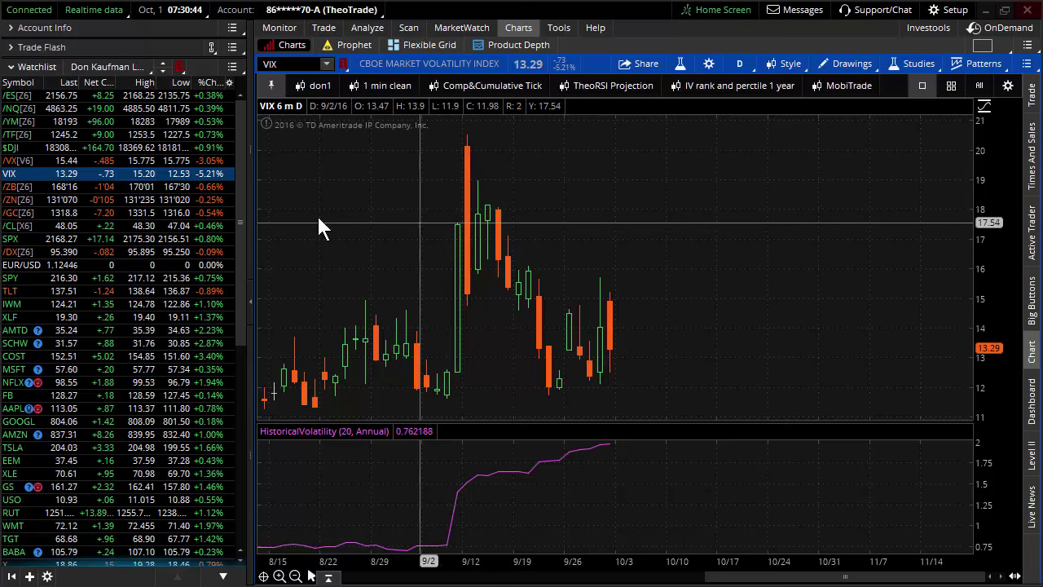
- Bring up the /VX futures contract list on the trading page and review the October and November expirations
click(147, 163)
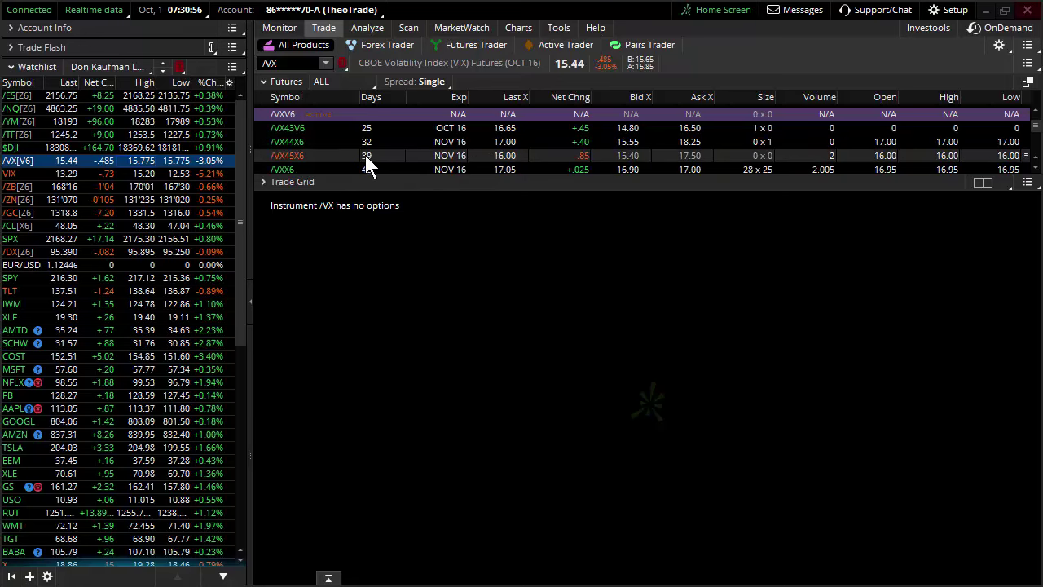
scroll(374, 155, down, 1)
scroll(390, 159, up, 2)
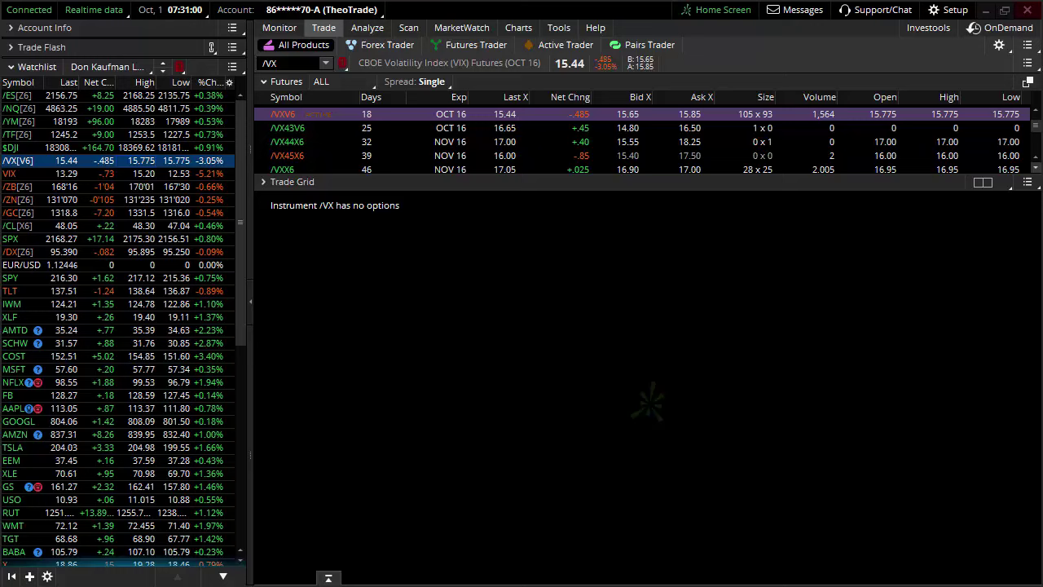
click(1035, 169)
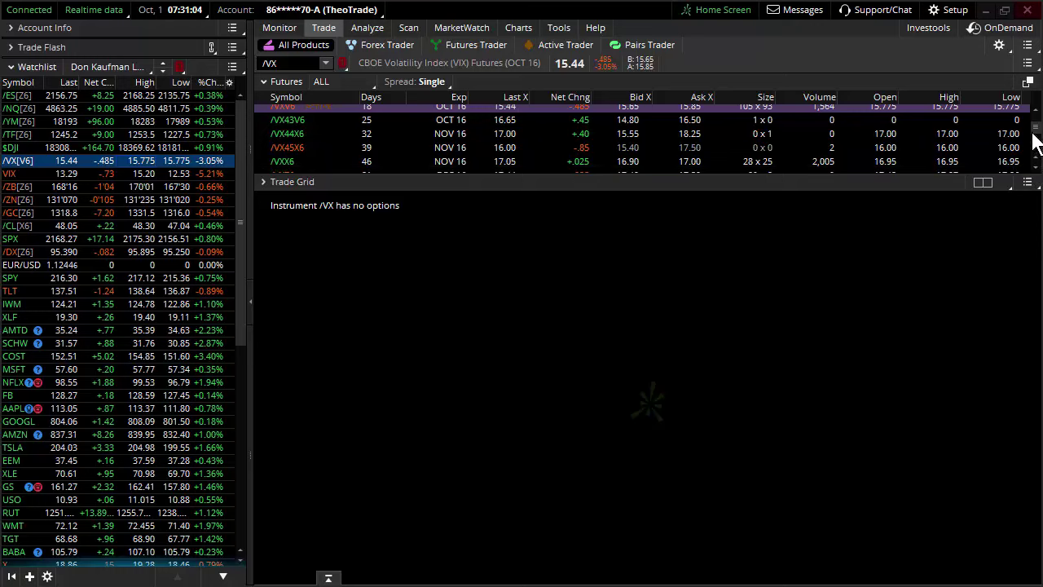
click(1037, 112)
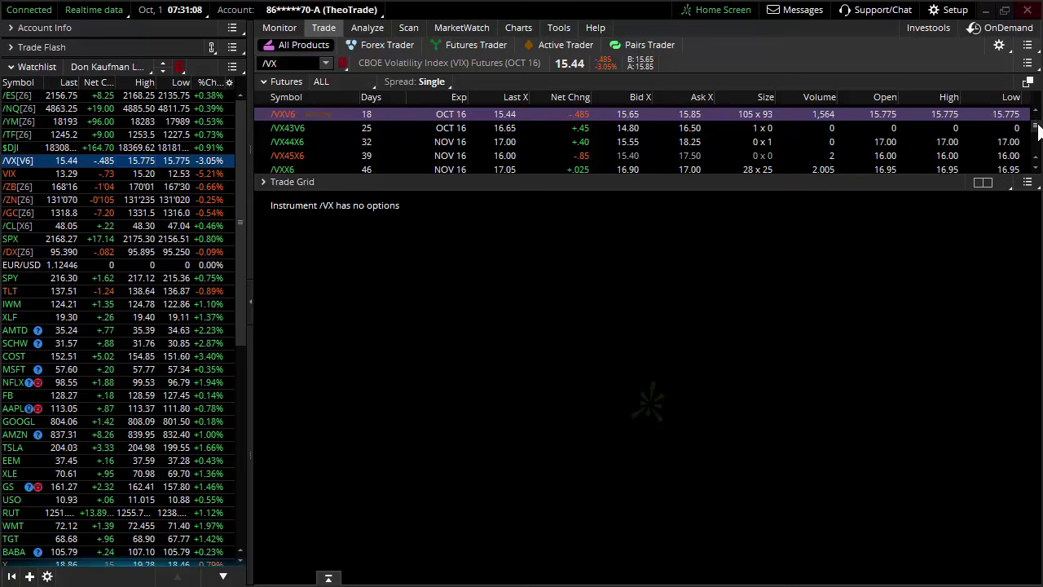
drag(1038, 128, 1034, 132)
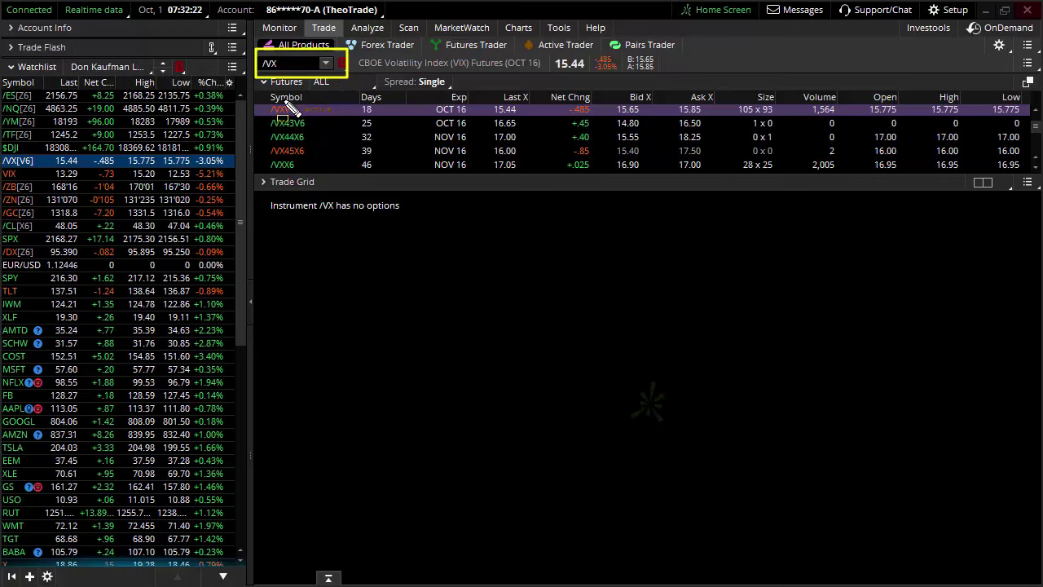
- Box the /VXV6 and /VXX6 contract rows, strike through the weekly contracts between them, and link the two boxed rows
drag(301, 118, 537, 121)
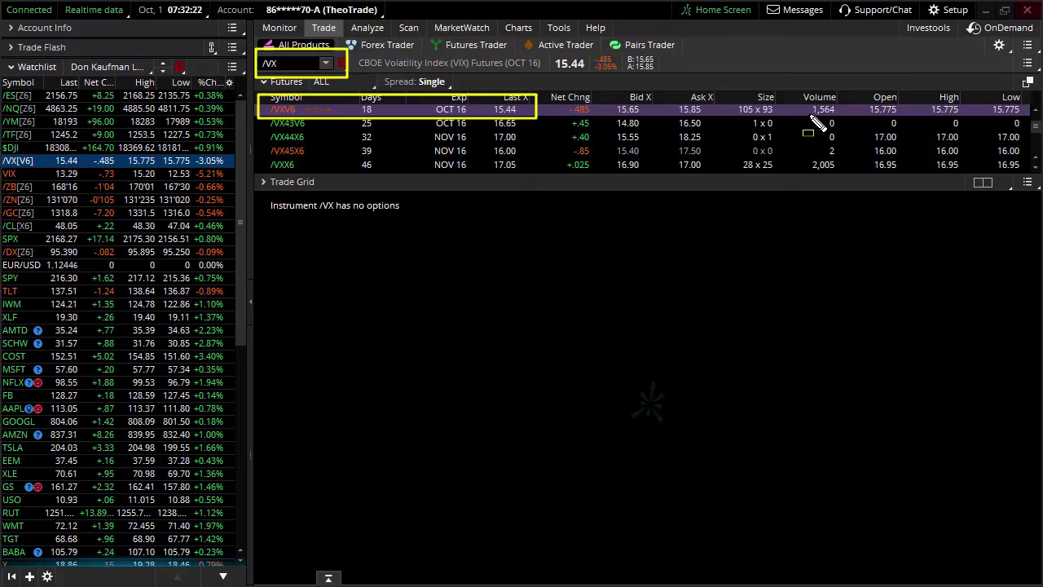
drag(814, 113, 825, 114)
mouse_move(269, 122)
mouse_down()
mouse_move(308, 122)
mouse_move(298, 151)
mouse_move(522, 151)
mouse_up()
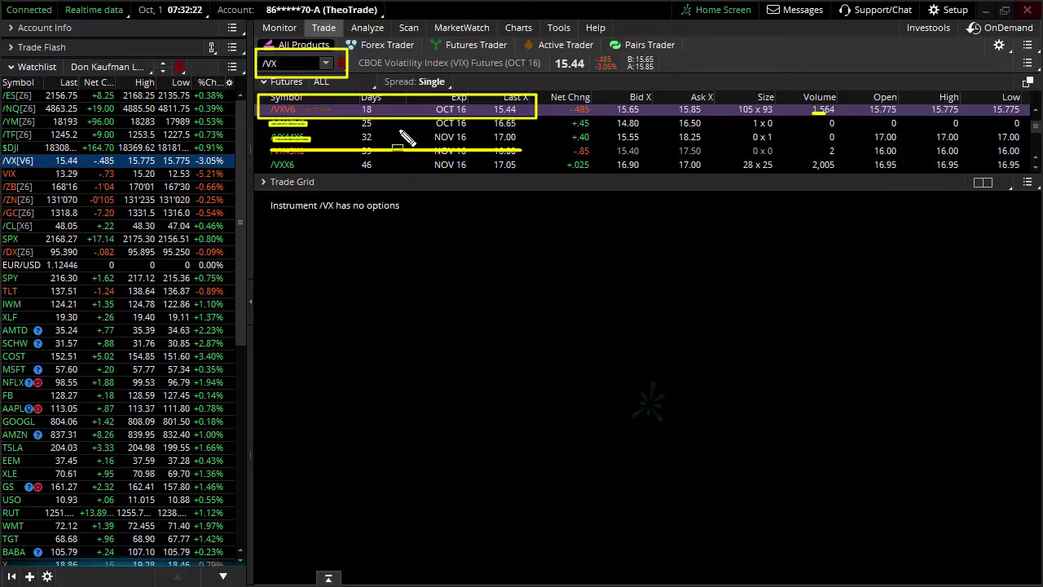
drag(400, 137, 528, 137)
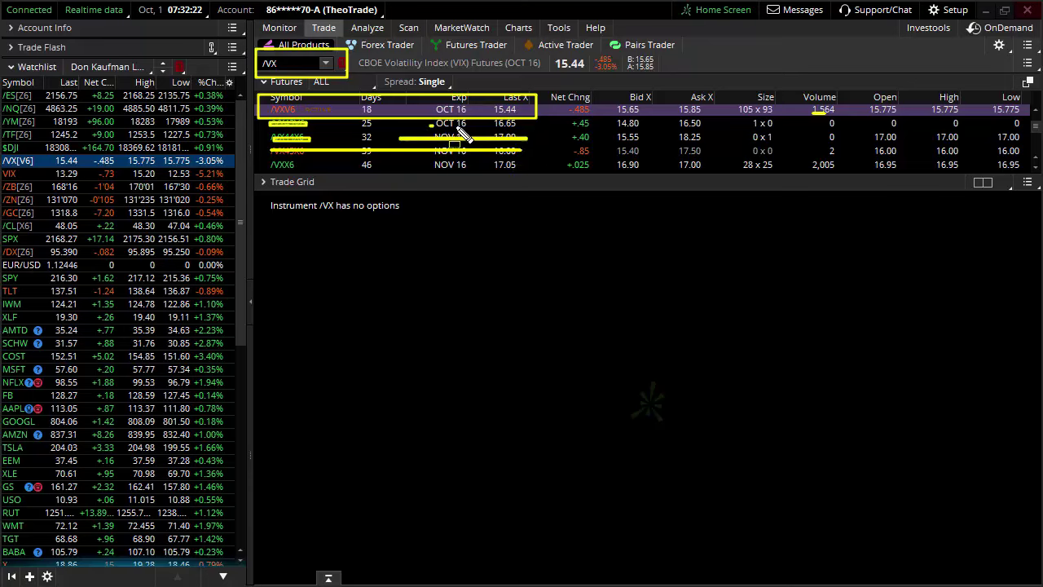
drag(430, 124, 528, 123)
mouse_move(258, 154)
mouse_down()
mouse_move(274, 172)
mouse_move(537, 174)
mouse_up()
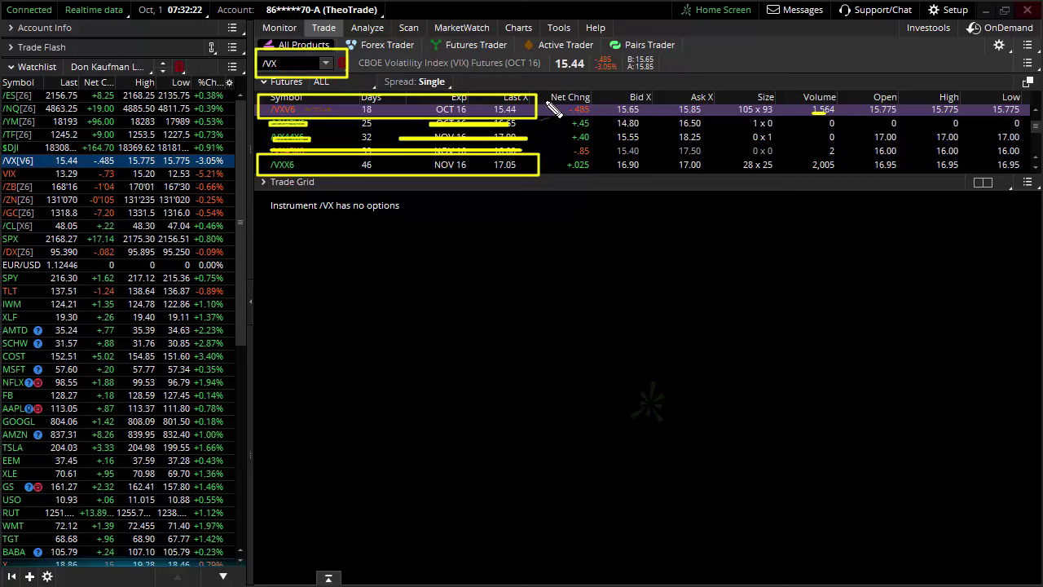
mouse_move(528, 102)
mouse_down()
mouse_move(551, 140)
mouse_move(538, 173)
mouse_up()
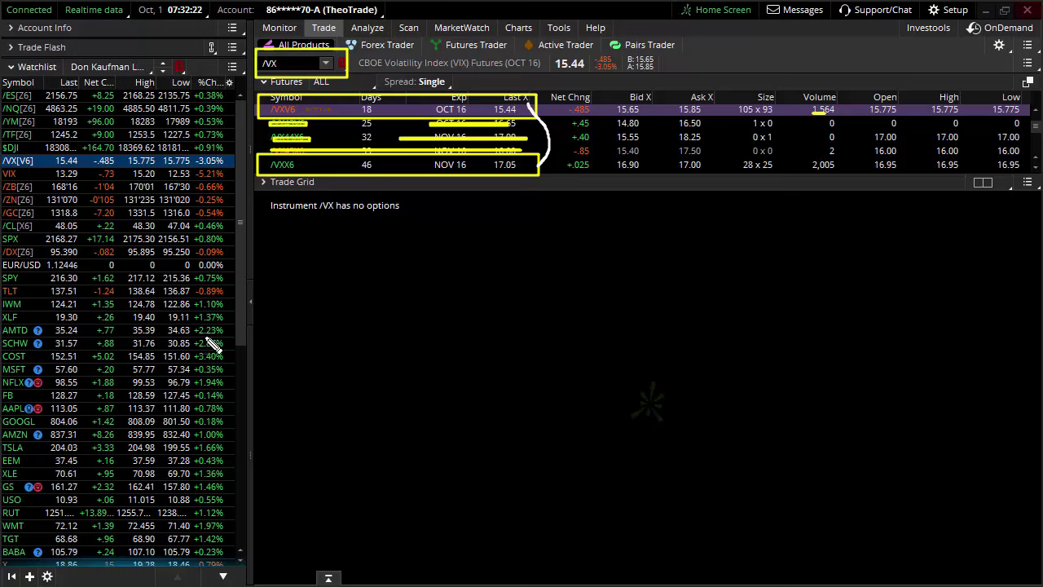
- Handwrite the front-month price 15.44 and the higher back-month price 17.00 in the empty area below the contracts
drag(397, 108, 410, 109)
mouse_move(385, 424)
mouse_down()
mouse_move(395, 410)
mouse_move(396, 427)
mouse_up()
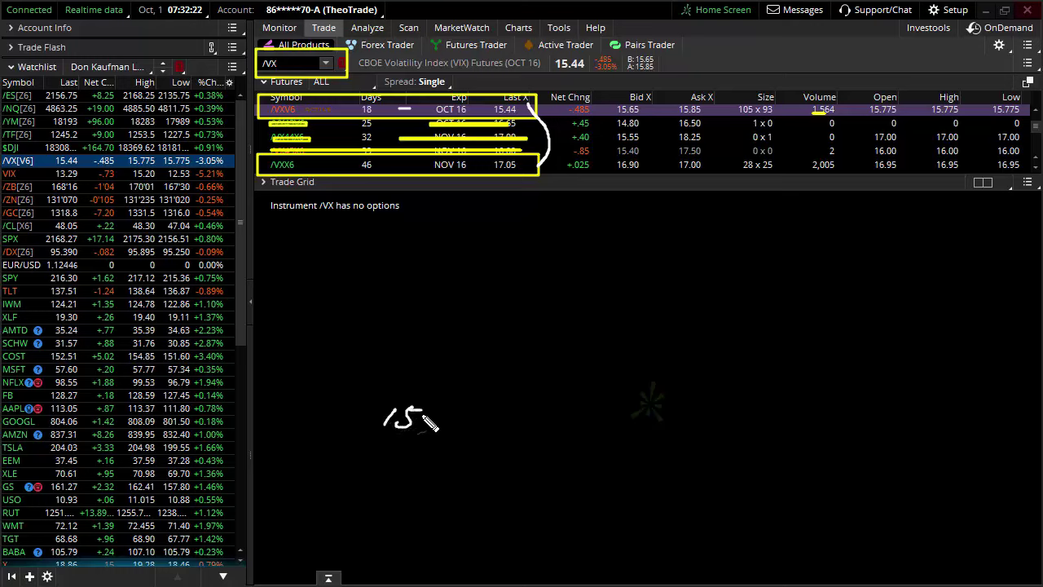
click(427, 421)
mouse_move(462, 409)
mouse_down()
mouse_move(446, 436)
mouse_move(497, 422)
mouse_move(491, 441)
mouse_move(466, 421)
mouse_move(450, 434)
mouse_up()
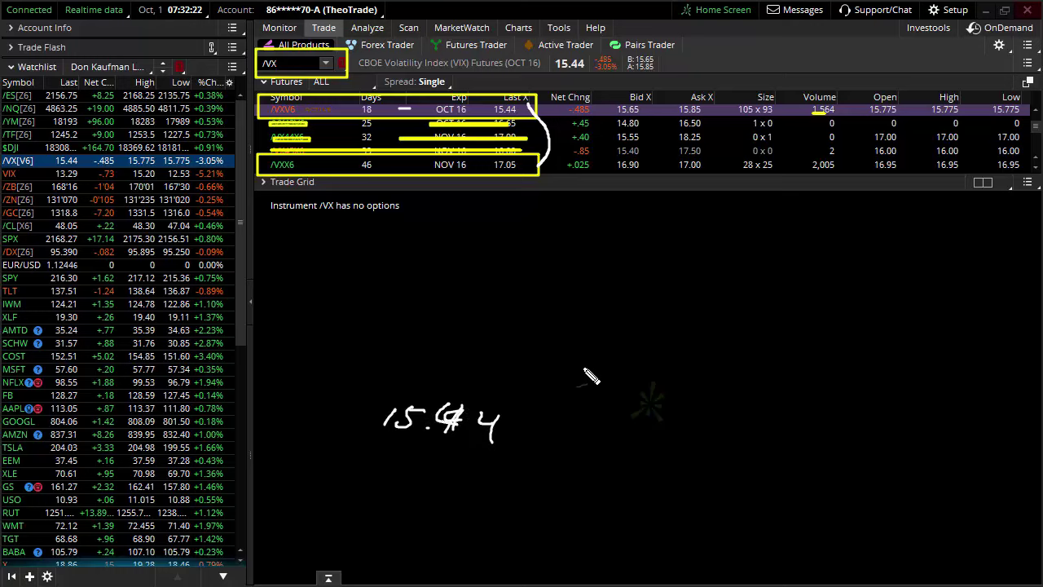
mouse_move(689, 282)
mouse_down()
mouse_move(671, 306)
mouse_move(722, 290)
mouse_move(711, 308)
mouse_move(748, 288)
mouse_move(784, 294)
mouse_up()
click(720, 303)
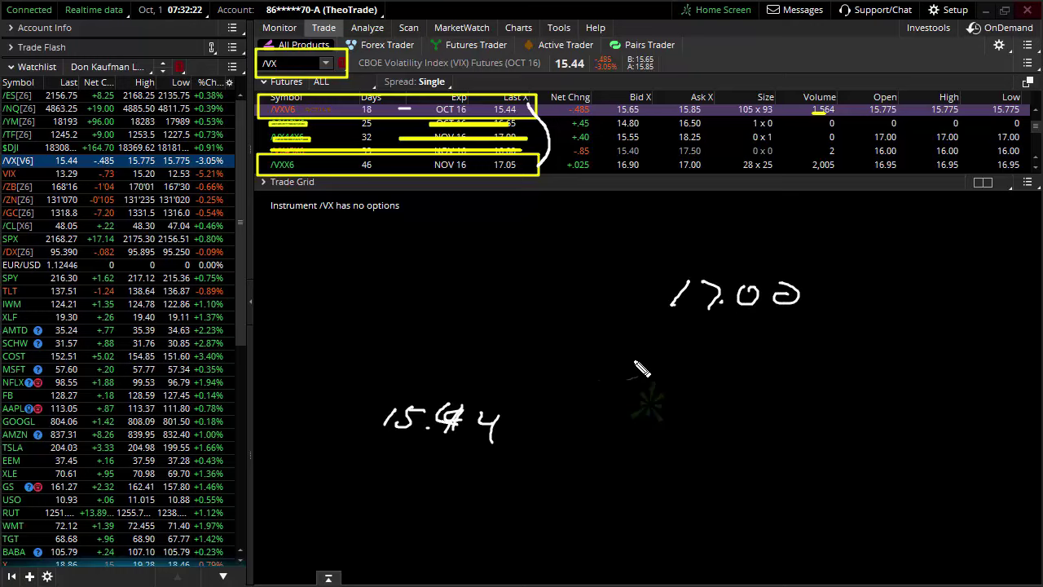
- Draw a shaded upward slope between the two handwritten prices and write 1.50 as their spread
mouse_move(564, 373)
mouse_down()
mouse_move(531, 397)
mouse_move(548, 379)
mouse_up()
drag(721, 399, 707, 425)
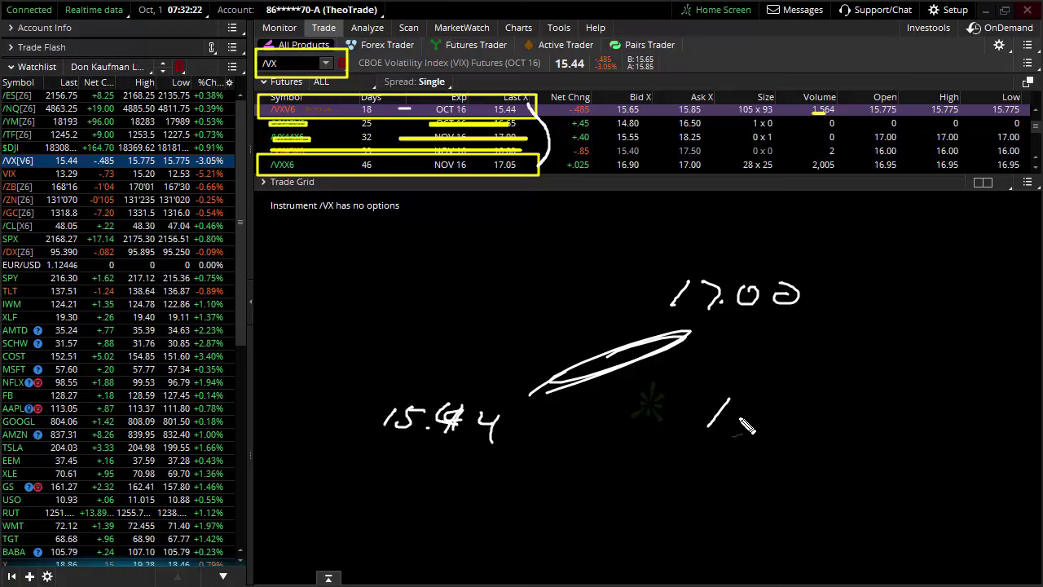
click(740, 416)
drag(765, 399, 750, 426)
drag(766, 399, 801, 396)
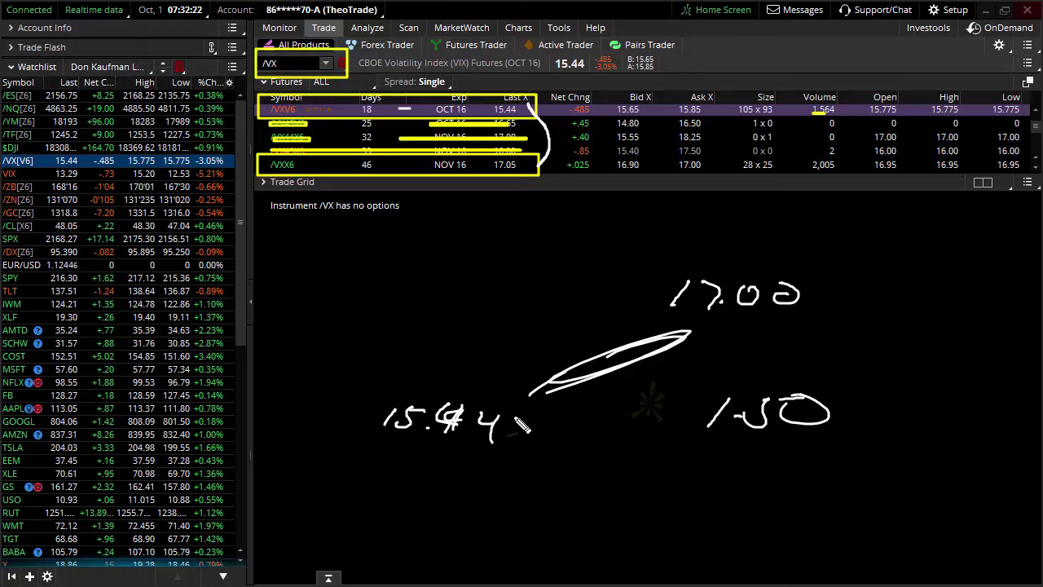
drag(528, 428, 541, 427)
drag(809, 303, 828, 304)
mouse_move(636, 359)
mouse_down()
mouse_move(655, 342)
mouse_move(646, 342)
mouse_up()
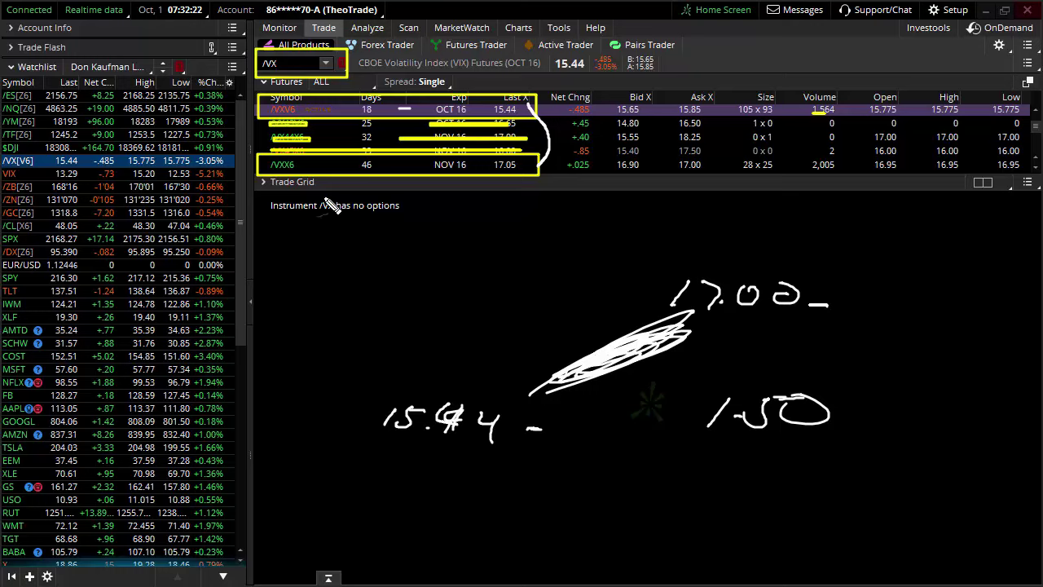
- Sketch alternative front-month prices of 17.00 and 18.00 against the 17.00 back month, and cross both out
mouse_move(334, 269)
mouse_down()
mouse_move(328, 289)
mouse_move(409, 277)
mouse_up()
mouse_move(440, 272)
mouse_down()
mouse_move(455, 281)
mouse_move(432, 273)
mouse_up()
drag(559, 284, 598, 285)
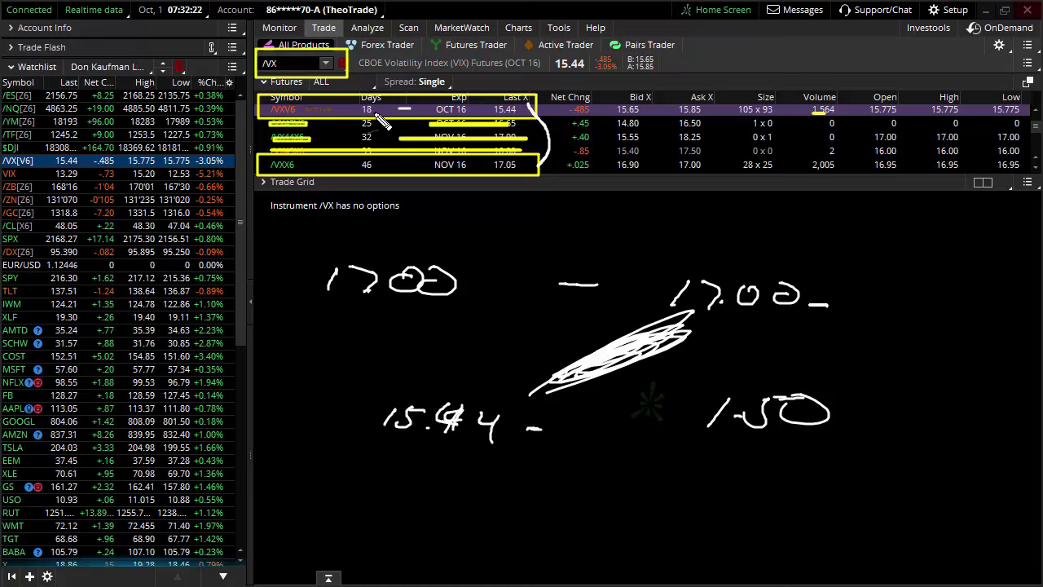
drag(399, 163, 411, 164)
mouse_move(349, 279)
mouse_down()
mouse_move(329, 291)
mouse_move(383, 274)
mouse_move(422, 277)
mouse_up()
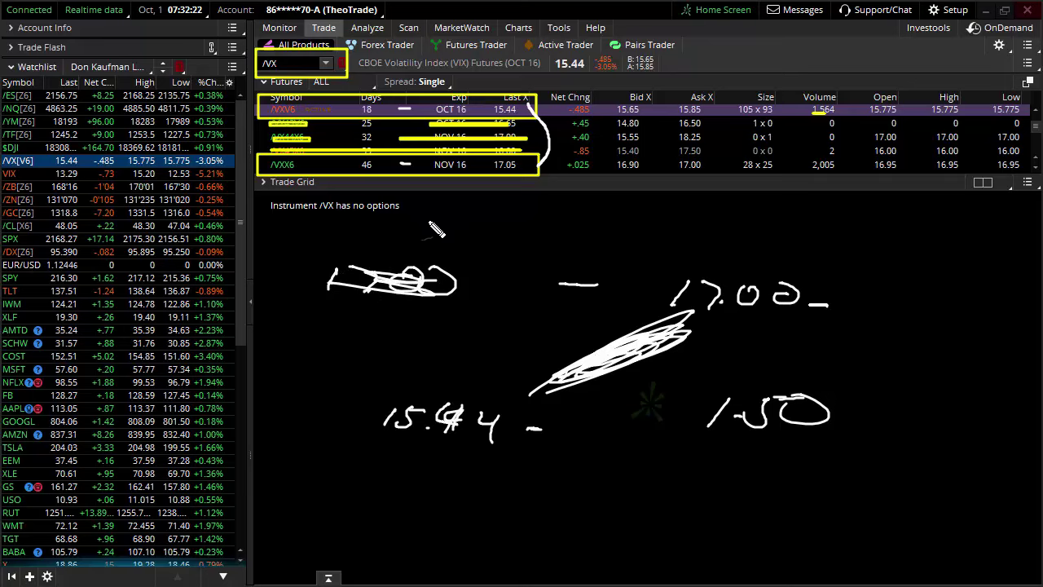
mouse_move(425, 193)
mouse_down()
mouse_move(406, 220)
mouse_move(440, 226)
mouse_move(492, 199)
mouse_move(546, 210)
mouse_move(649, 283)
mouse_up()
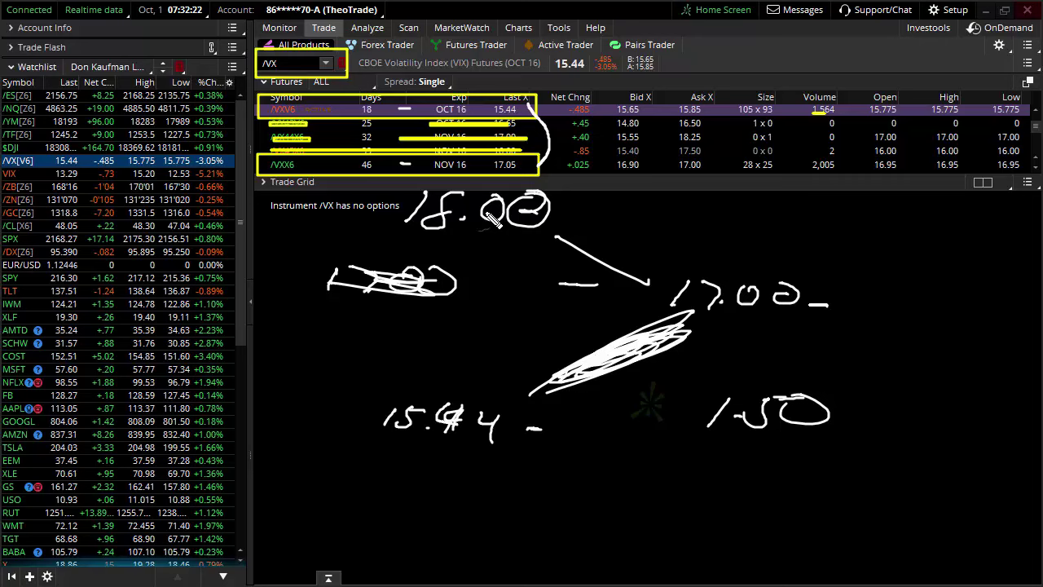
mouse_move(384, 186)
mouse_down()
mouse_move(416, 212)
mouse_move(613, 271)
mouse_move(644, 269)
mouse_up()
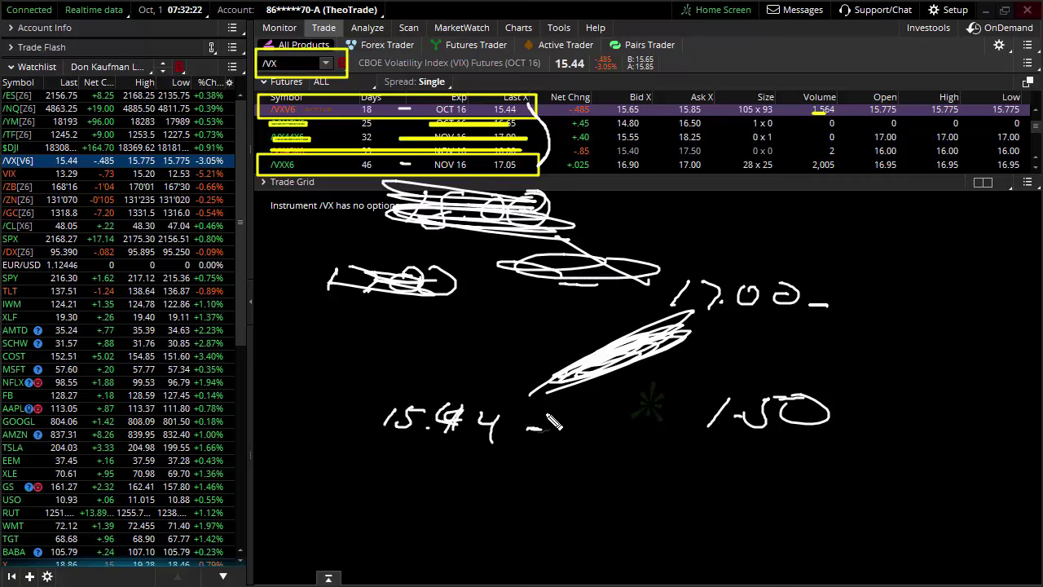
- Underline the 15.44 and 17.00 prices, circle the 1.50 spread, and write 2.30 below it
drag(387, 450, 495, 470)
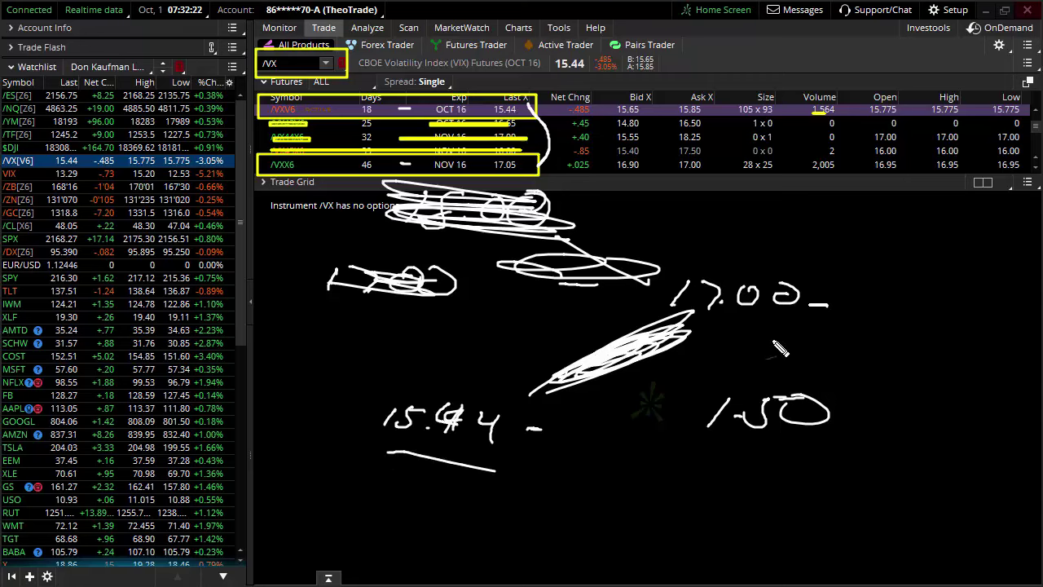
drag(767, 310, 848, 324)
drag(773, 369, 794, 367)
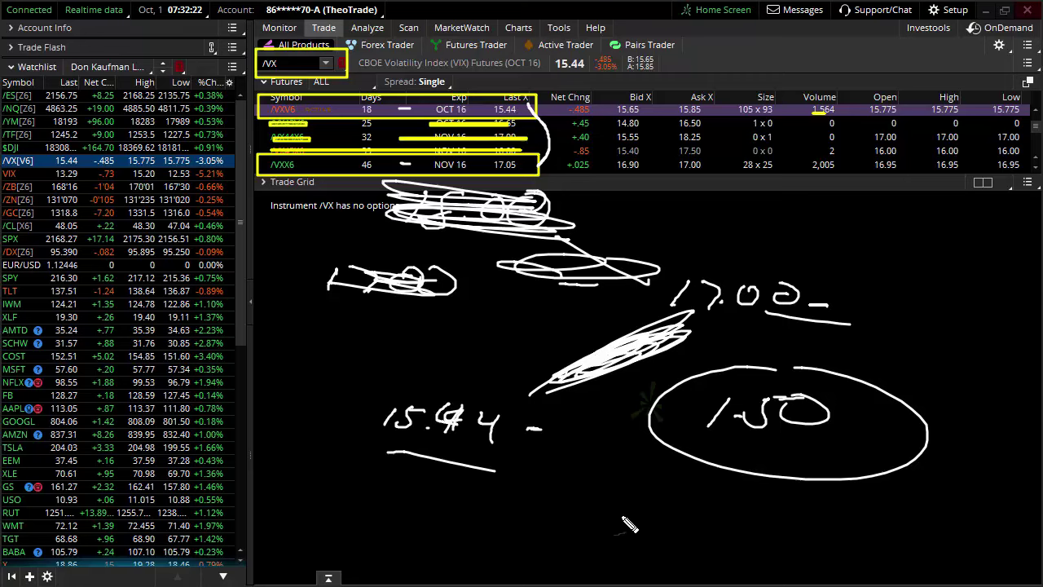
mouse_move(596, 517)
mouse_down()
mouse_move(699, 529)
mouse_move(732, 521)
mouse_up()
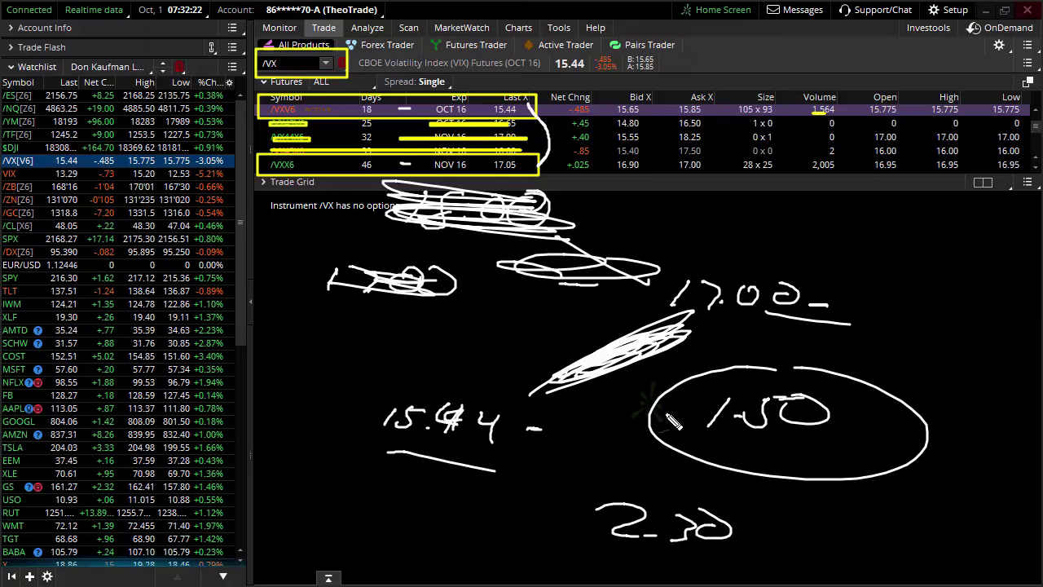
mouse_move(574, 407)
mouse_down()
mouse_move(709, 383)
mouse_move(676, 367)
mouse_up()
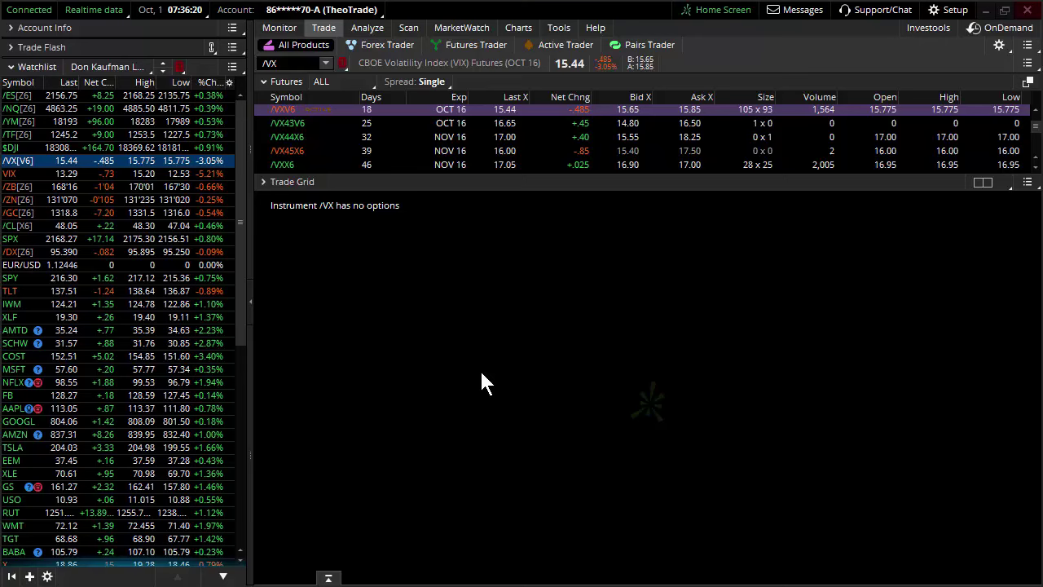
- View the /VX futures curves in Product Depth, check the dates of the plotted curves, and return to the futures contract list
click(517, 28)
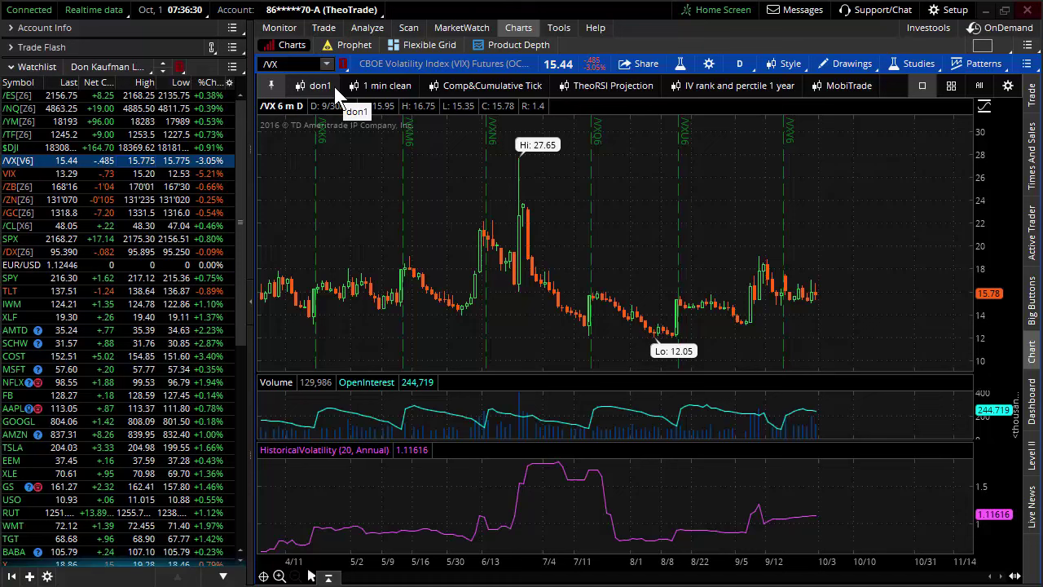
click(504, 50)
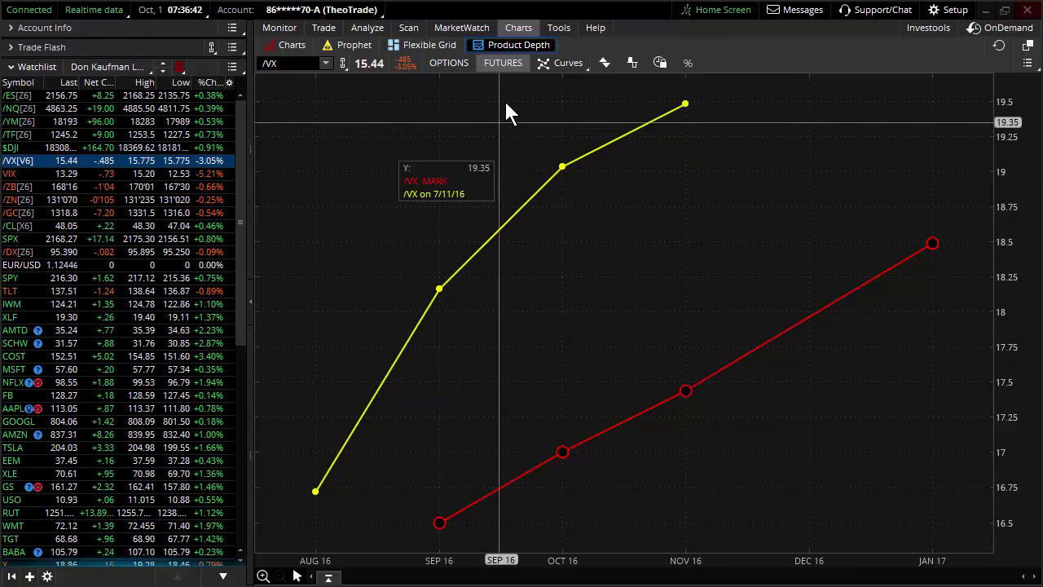
click(560, 65)
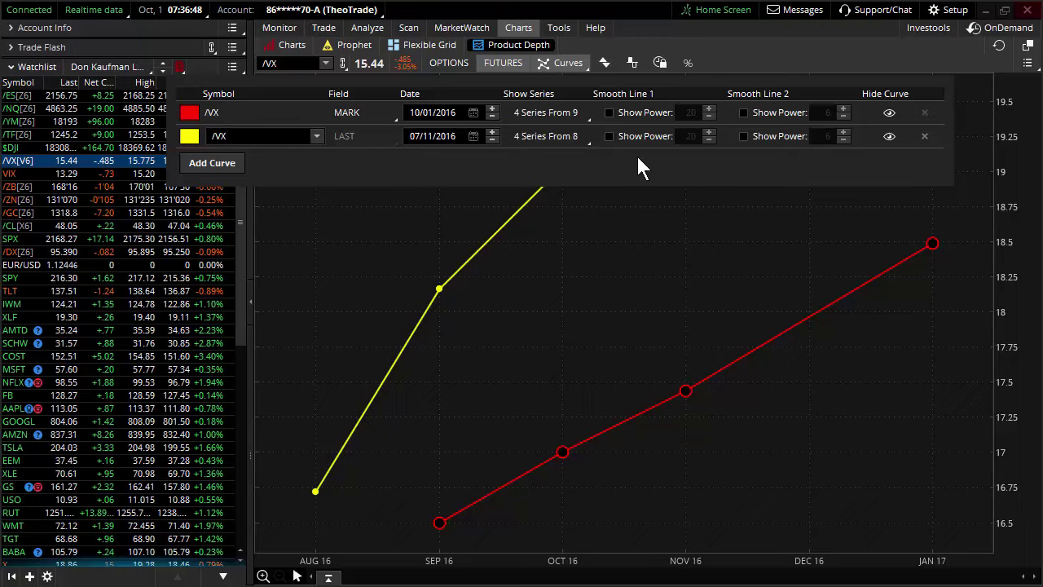
click(683, 203)
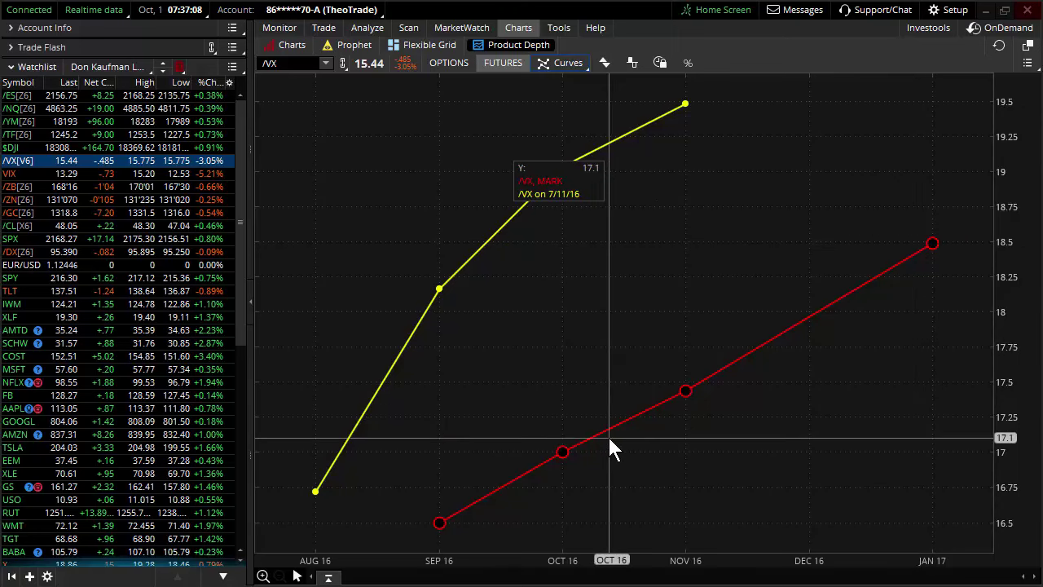
click(323, 28)
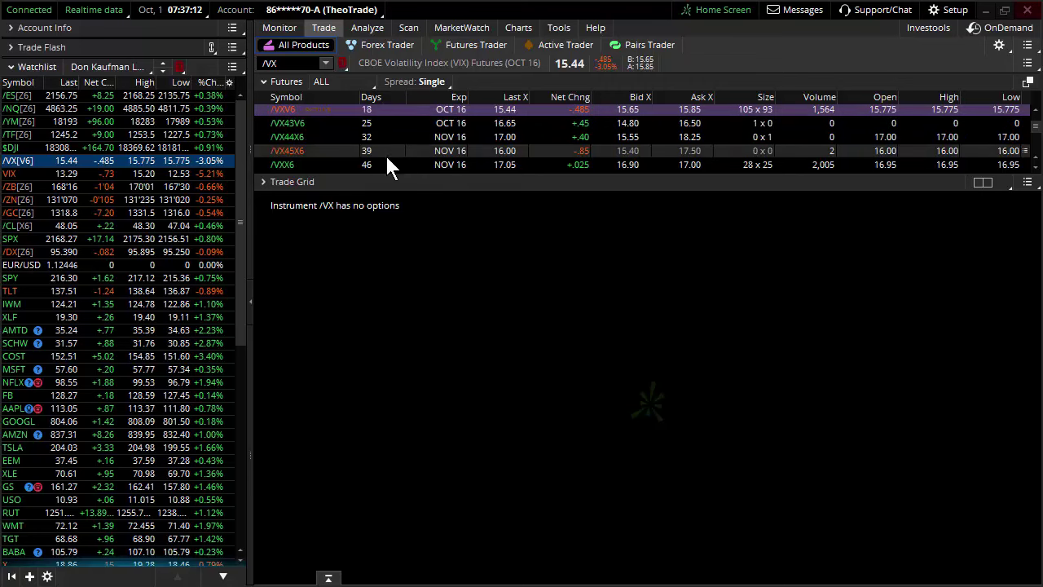
- Box the four points of the red /VX curve and the first two points of the yellow curve in Product Depth
click(519, 28)
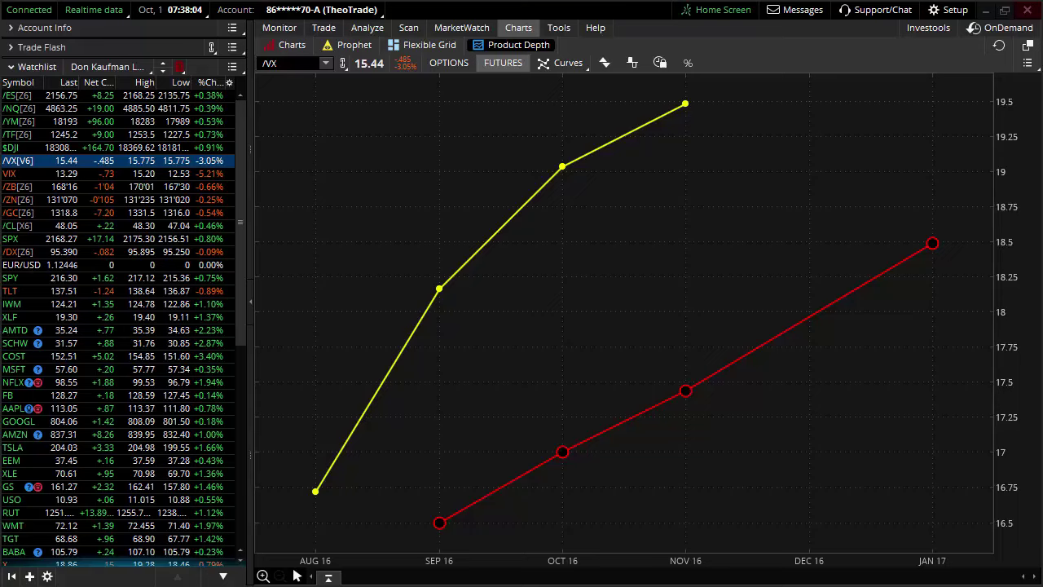
click(434, 526)
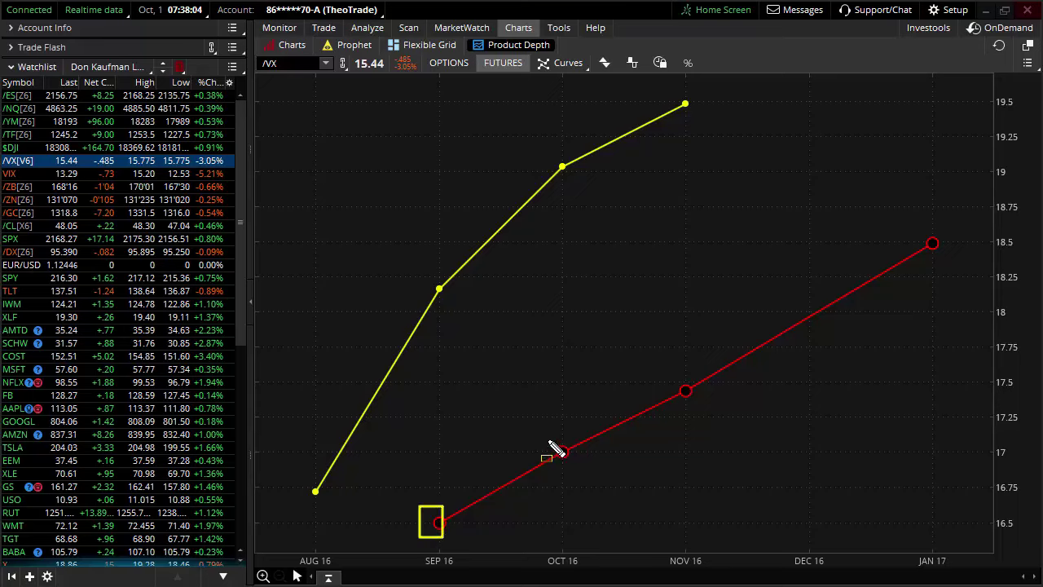
drag(547, 440, 582, 462)
drag(662, 373, 714, 412)
drag(906, 228, 943, 268)
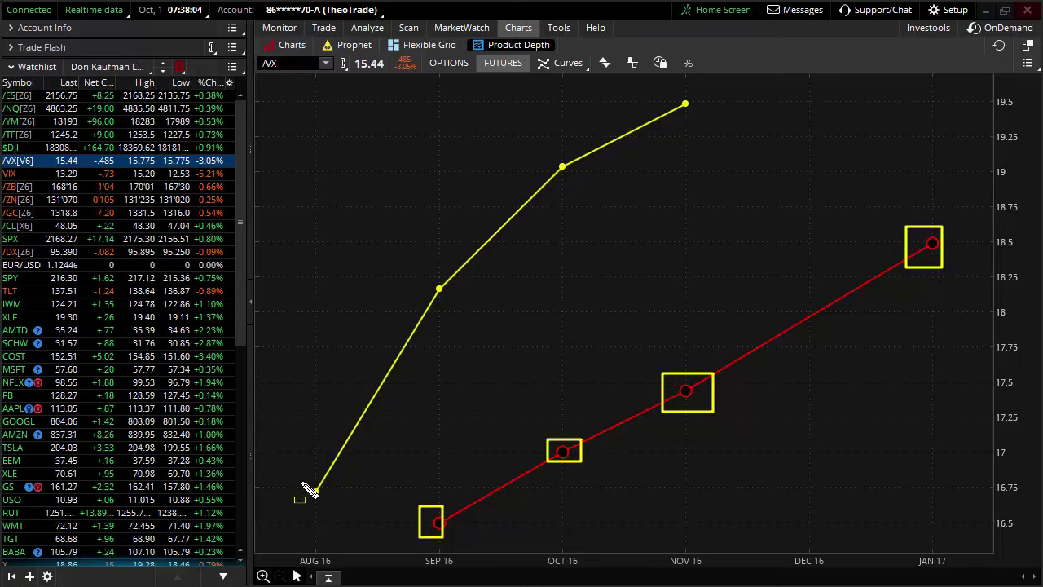
drag(301, 480, 337, 504)
drag(423, 276, 460, 306)
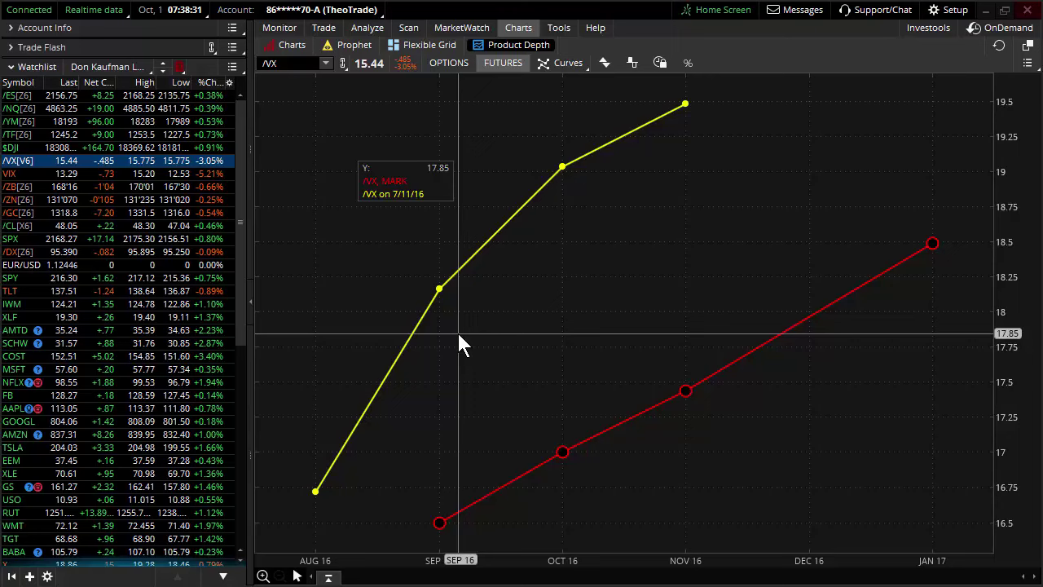
- Check the /VX contract list, and set the yellow Product Depth curve's date to 02/02/2016
click(322, 28)
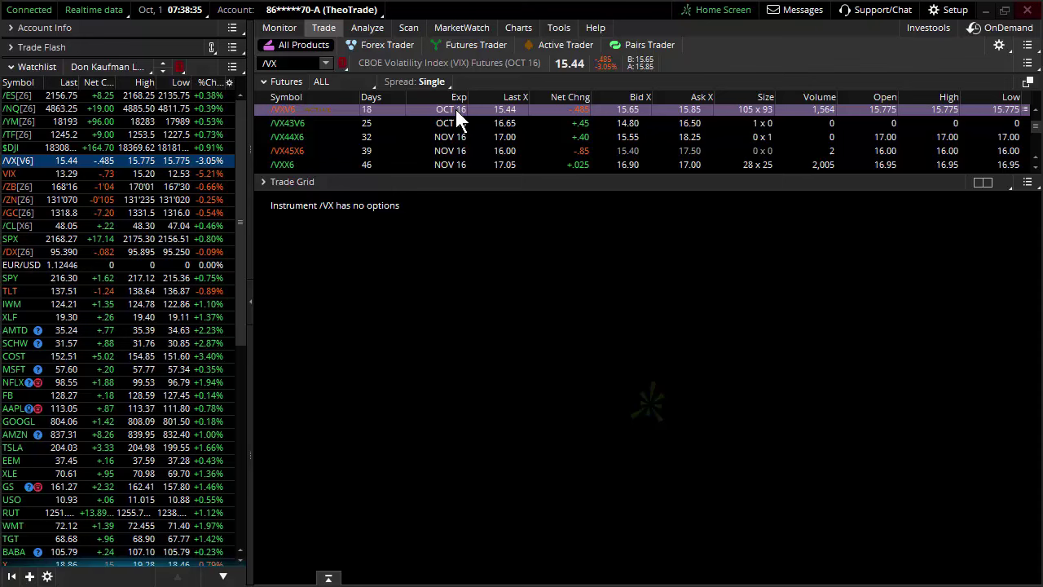
click(524, 29)
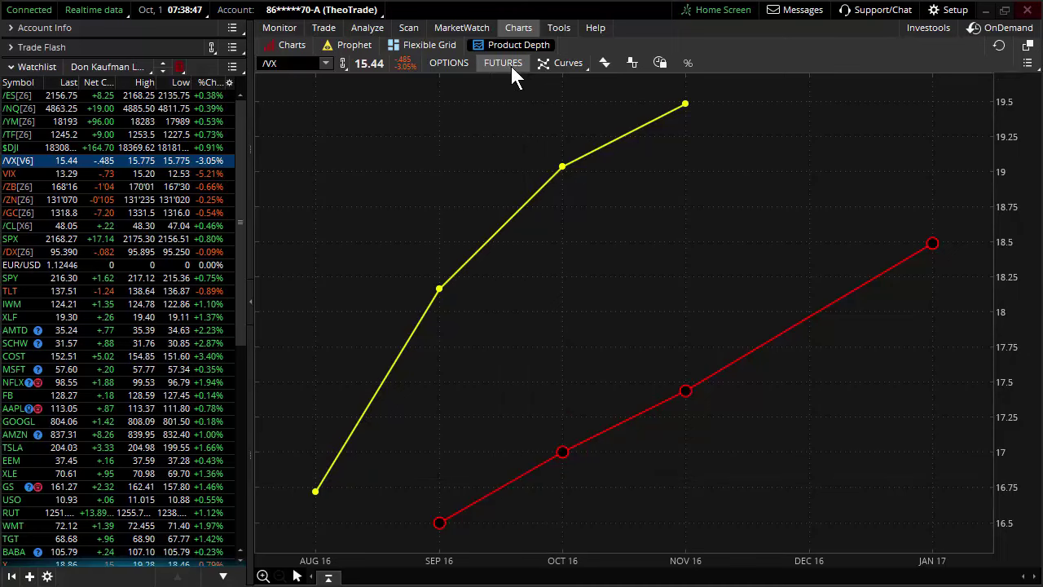
click(564, 63)
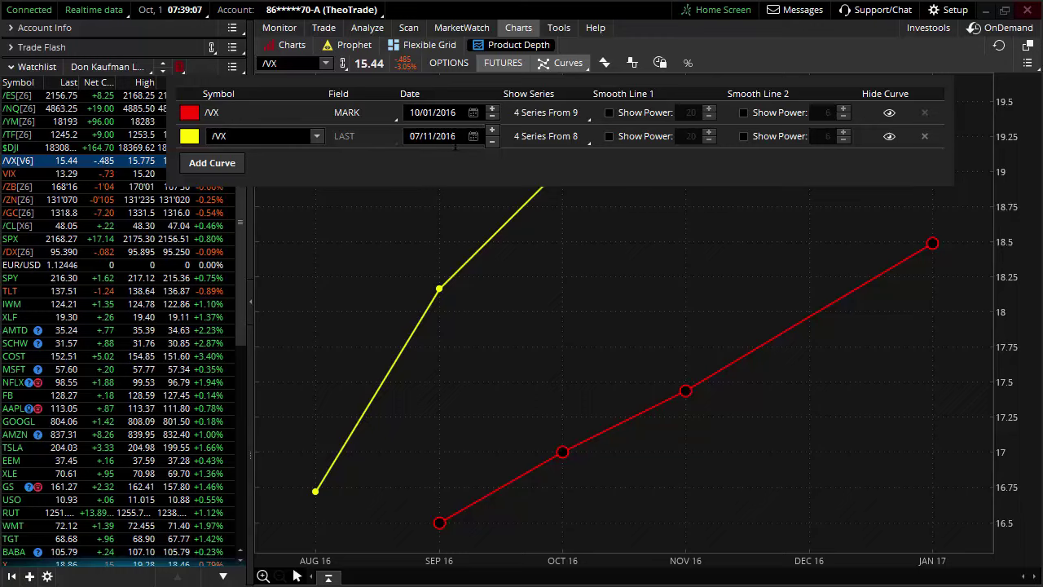
click(473, 136)
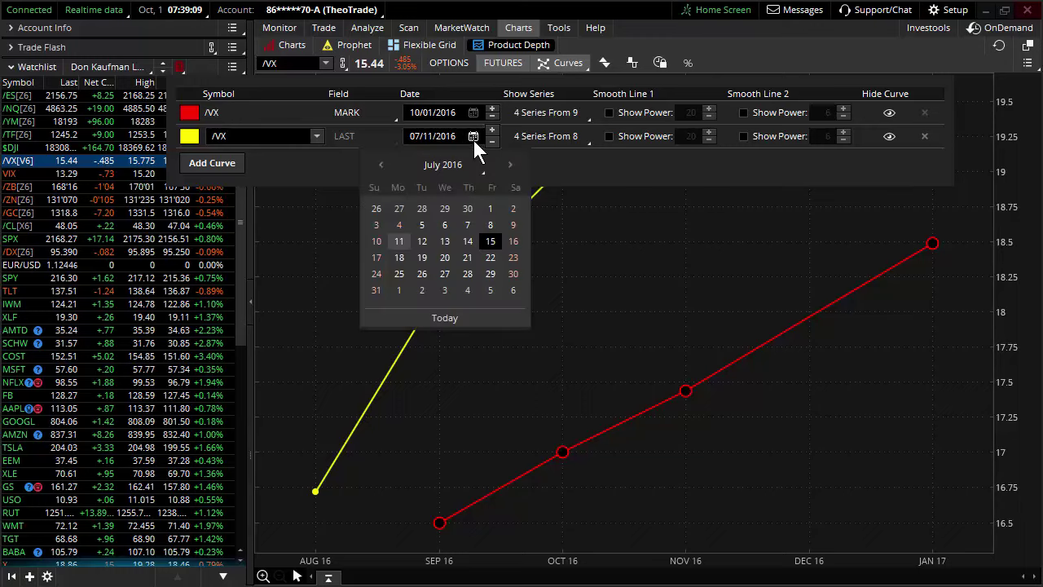
click(379, 164)
click(380, 164)
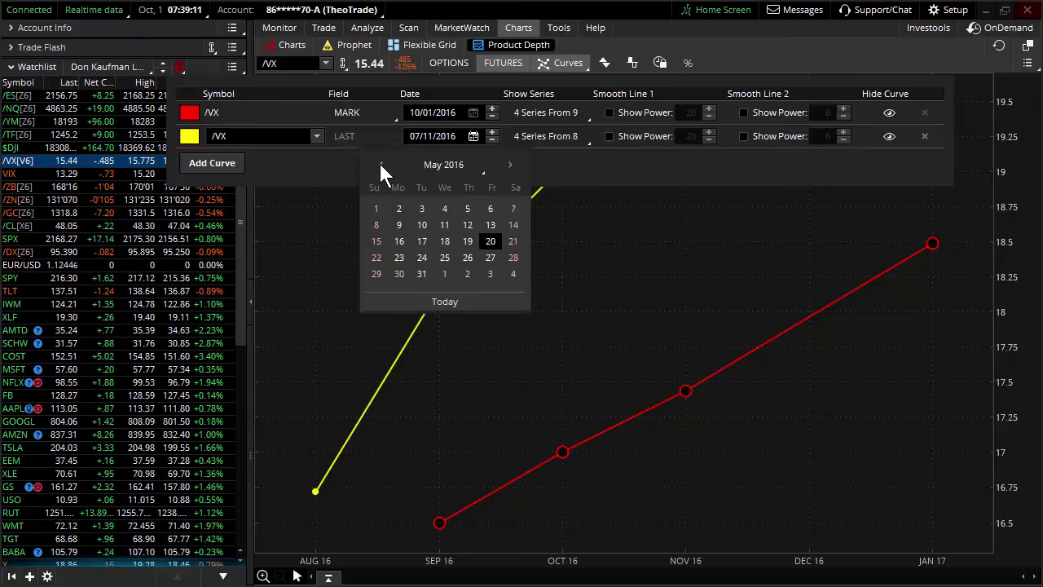
click(379, 164)
click(380, 165)
click(380, 165)
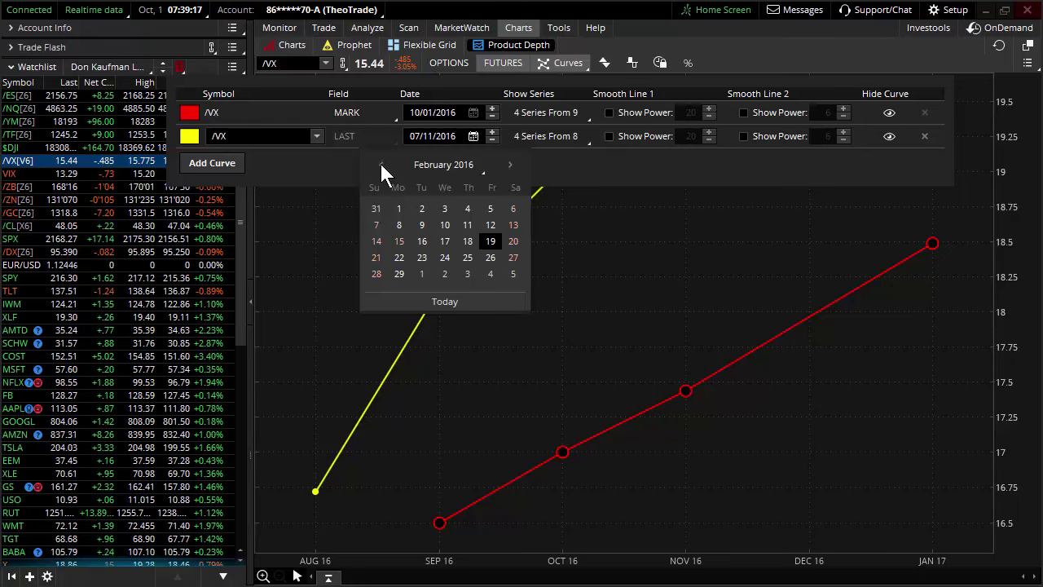
click(421, 207)
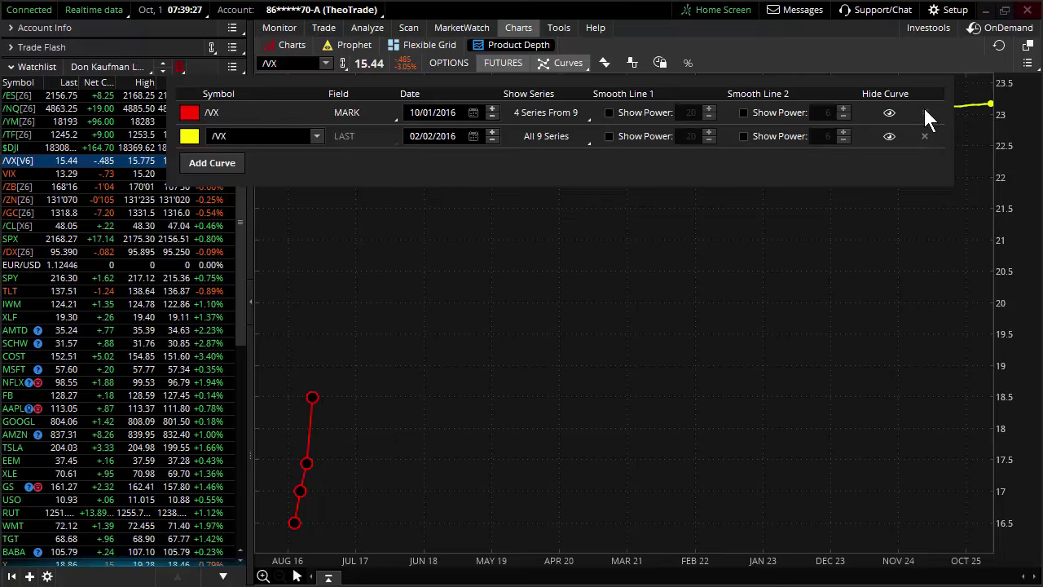
- Exclude the FEB 26, OCT 16, SEP 16 and AUG 16 series from the 02/02/2016 /VX curve
click(546, 136)
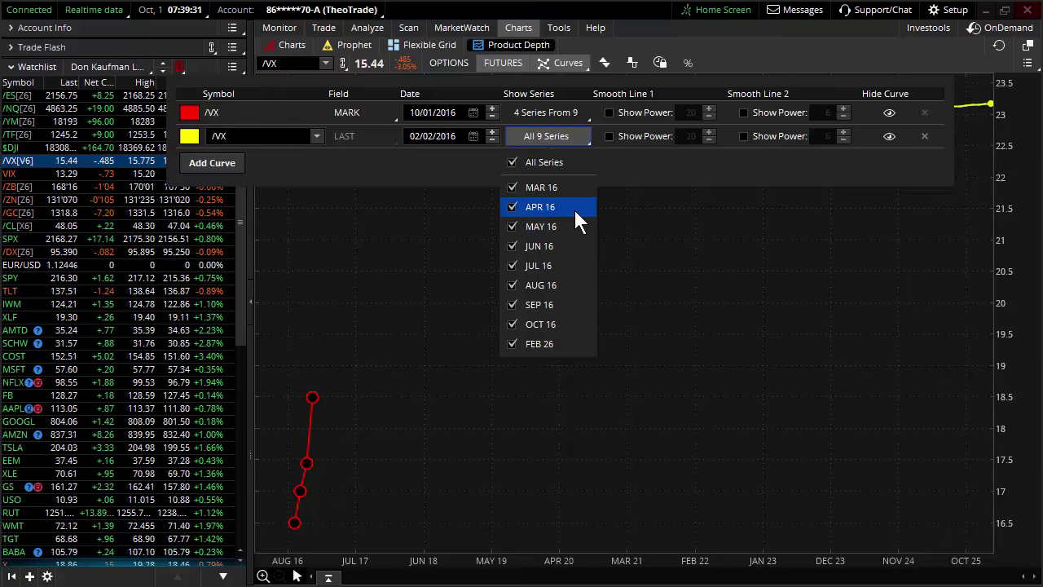
click(511, 343)
click(512, 322)
click(511, 304)
click(511, 284)
click(638, 264)
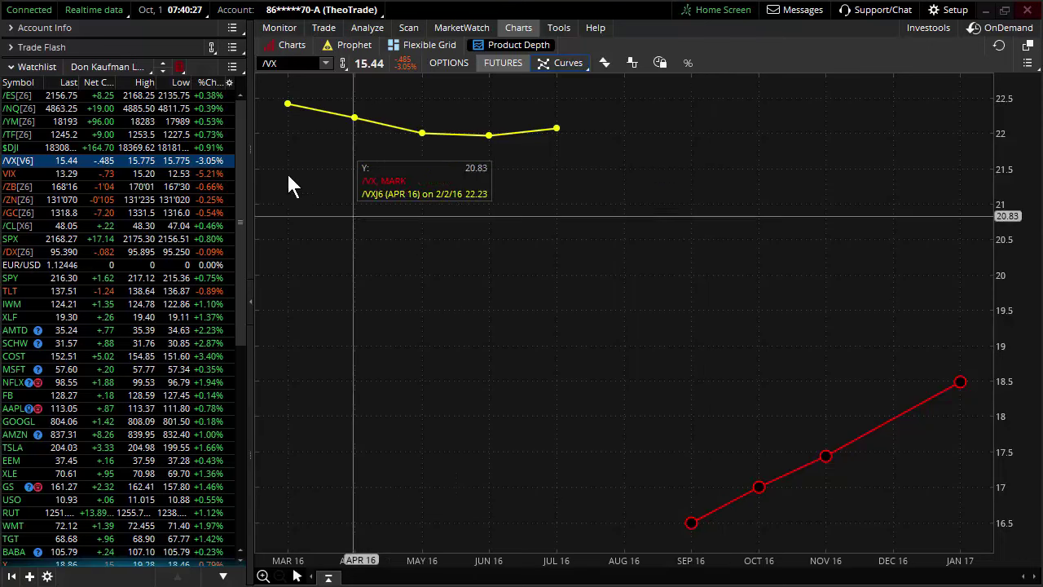
- Chart the /ES futures over 30 days with hourly bars
click(291, 44)
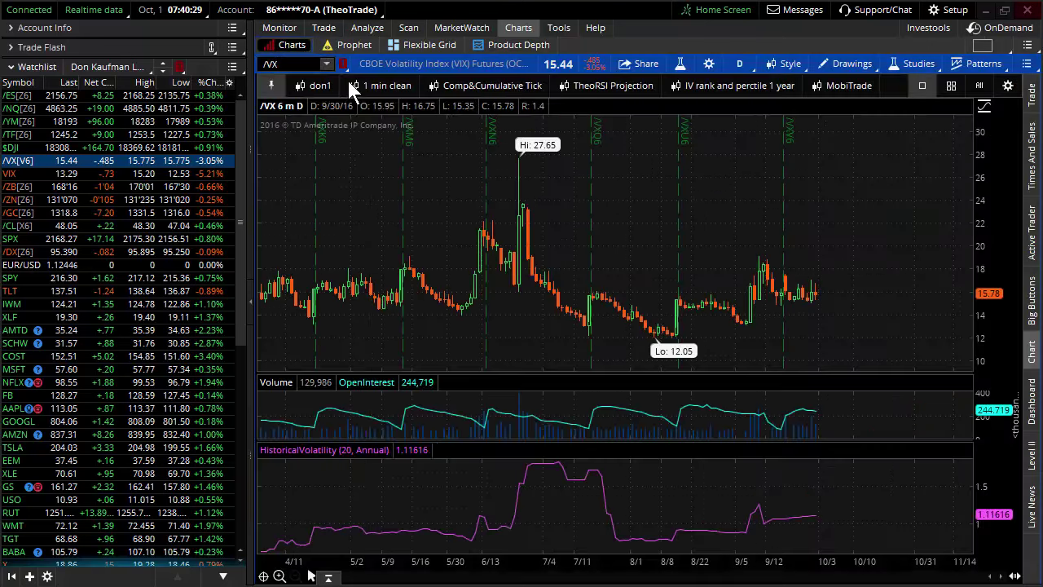
click(127, 96)
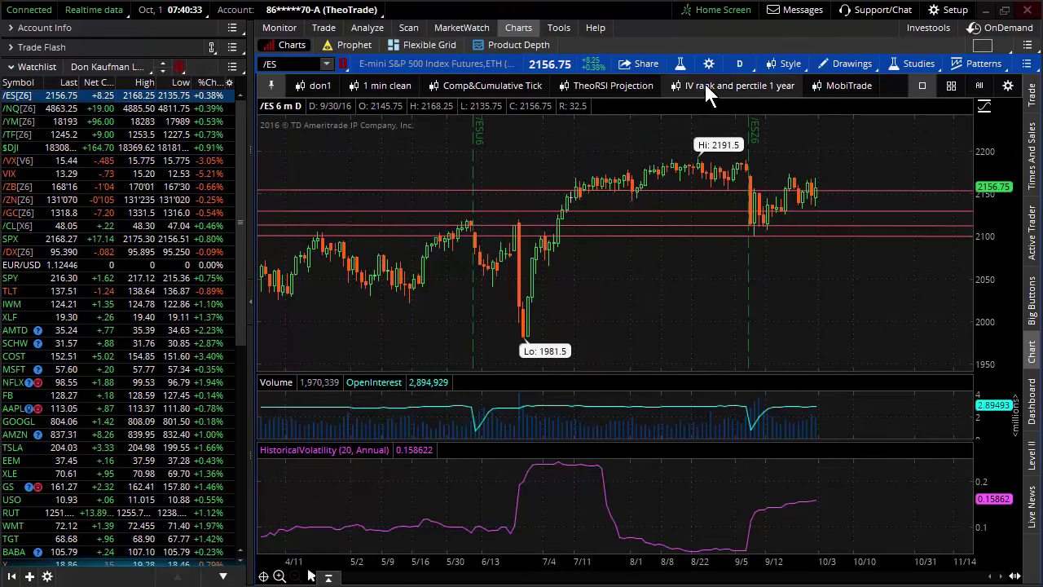
click(744, 62)
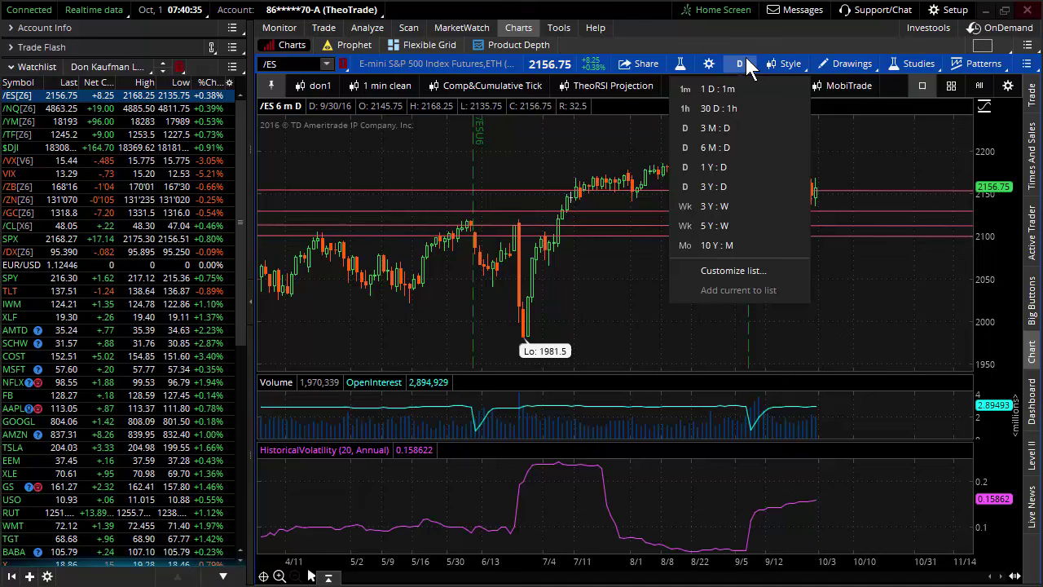
click(787, 69)
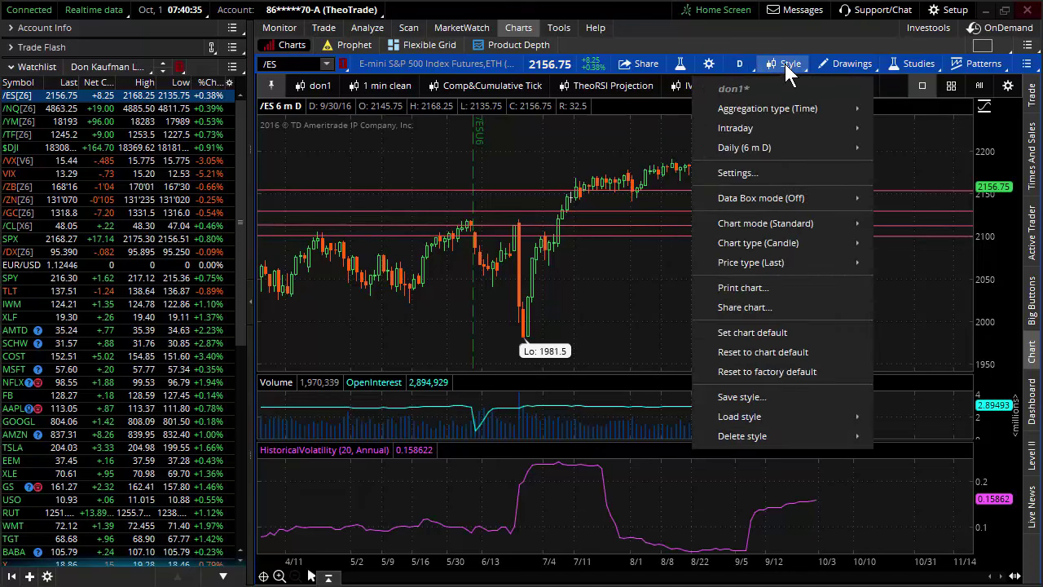
click(725, 64)
click(737, 106)
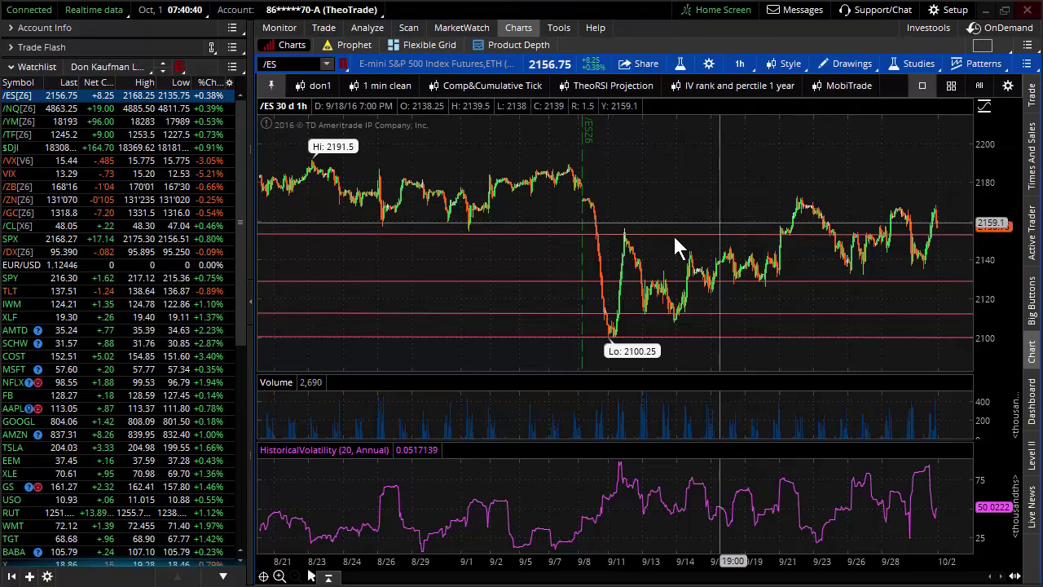
- Load the don1 style on the /ES chart, set it to 30 D : 1h, and enlarge the price action since early September
click(306, 86)
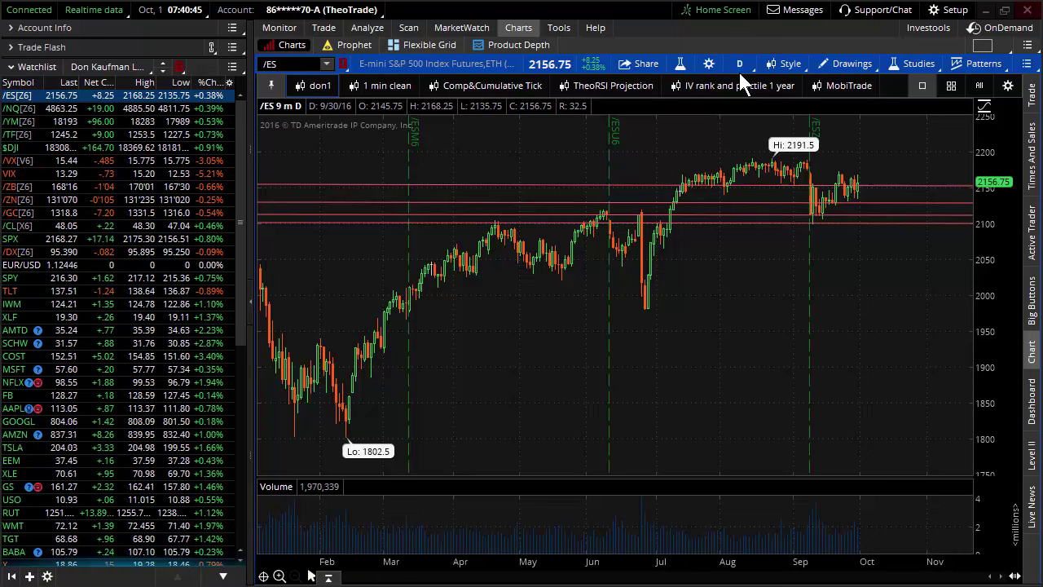
click(743, 64)
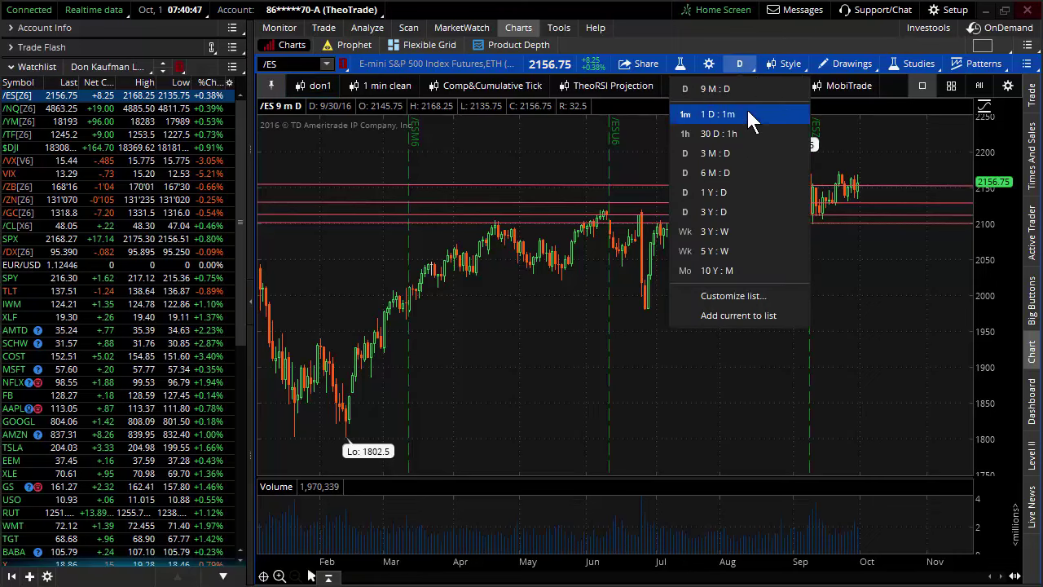
click(734, 133)
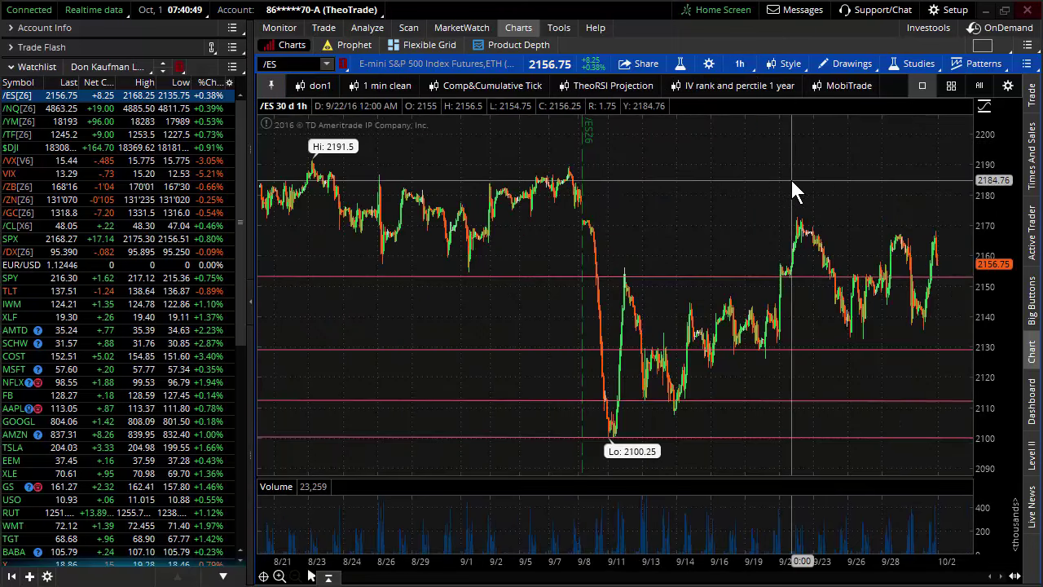
drag(535, 285, 1035, 322)
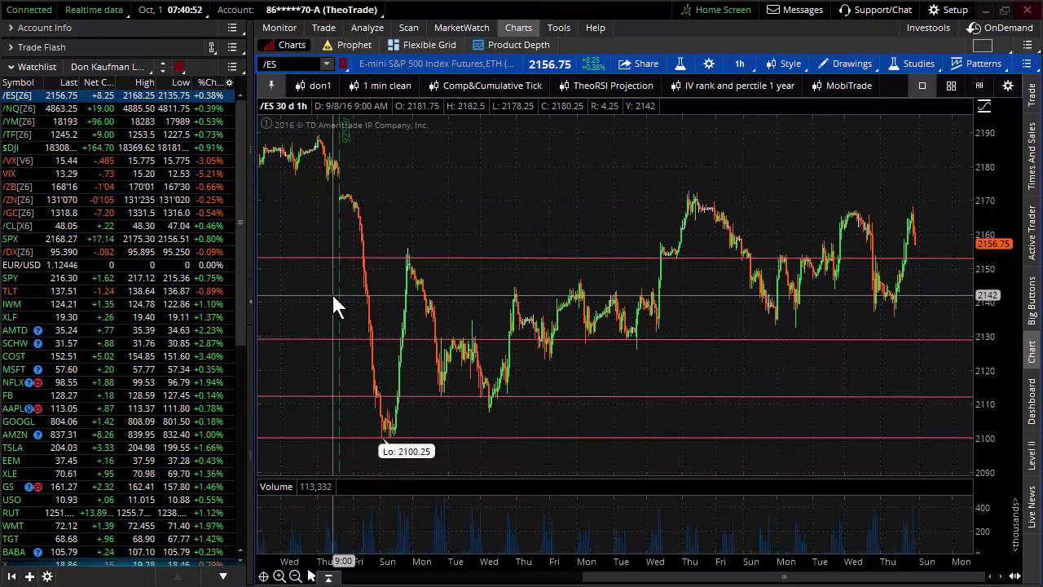
drag(332, 298, 1039, 316)
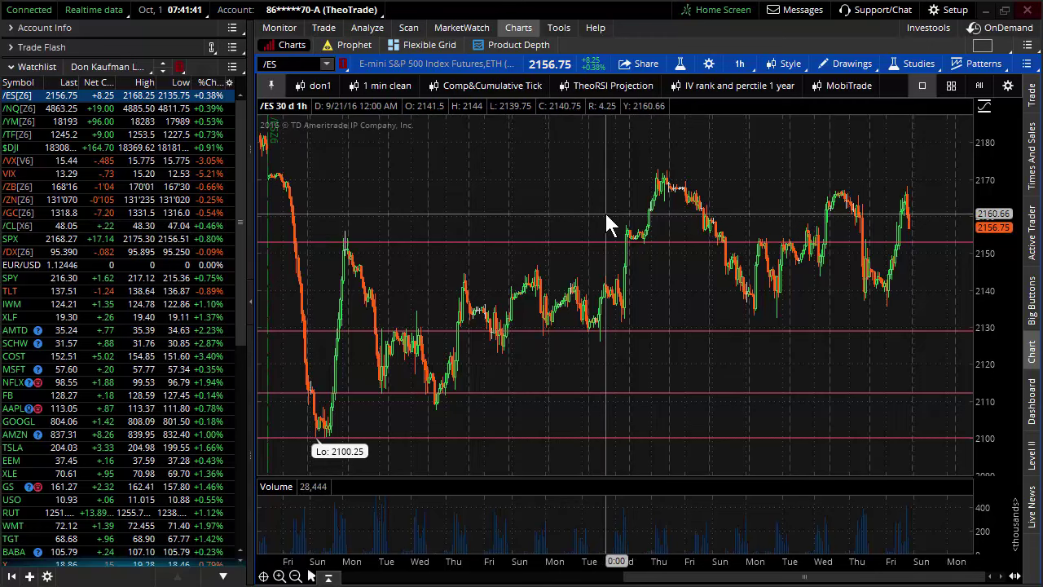
- Chart SPX in the don1 style, add the HistoricalVolatility study, and fit the full nine months of data in view
click(87, 236)
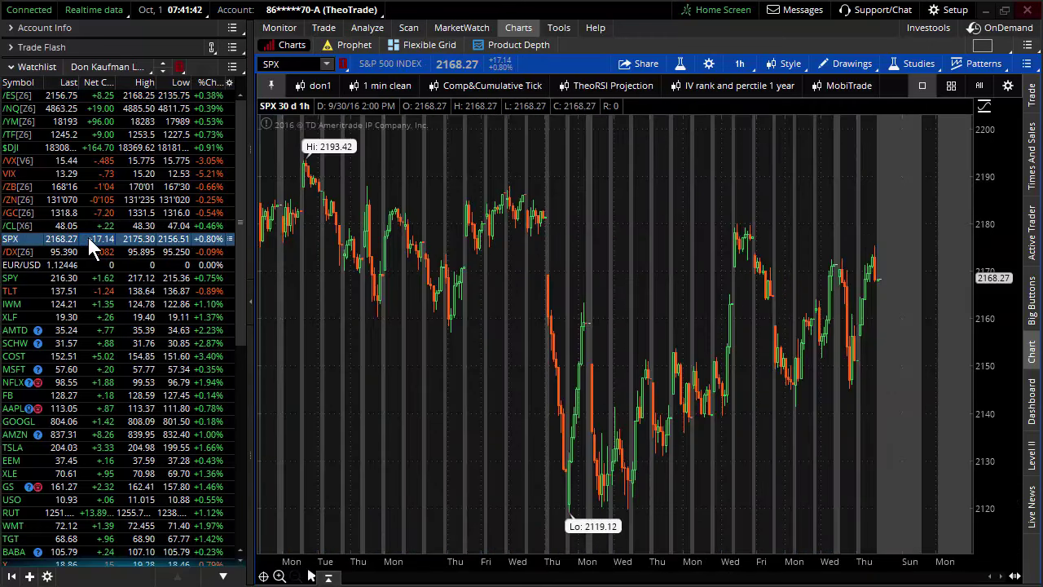
click(315, 84)
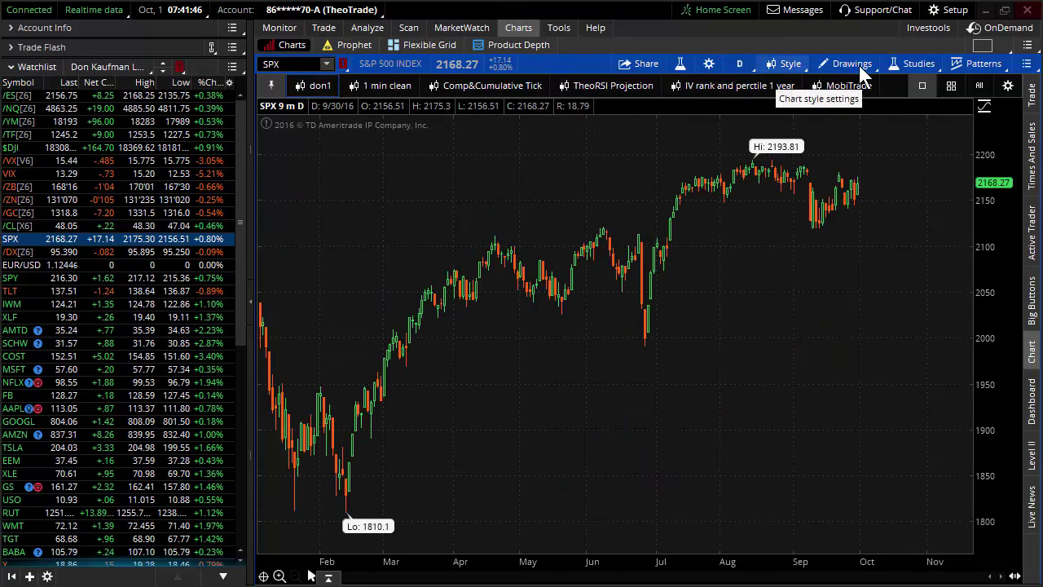
click(898, 65)
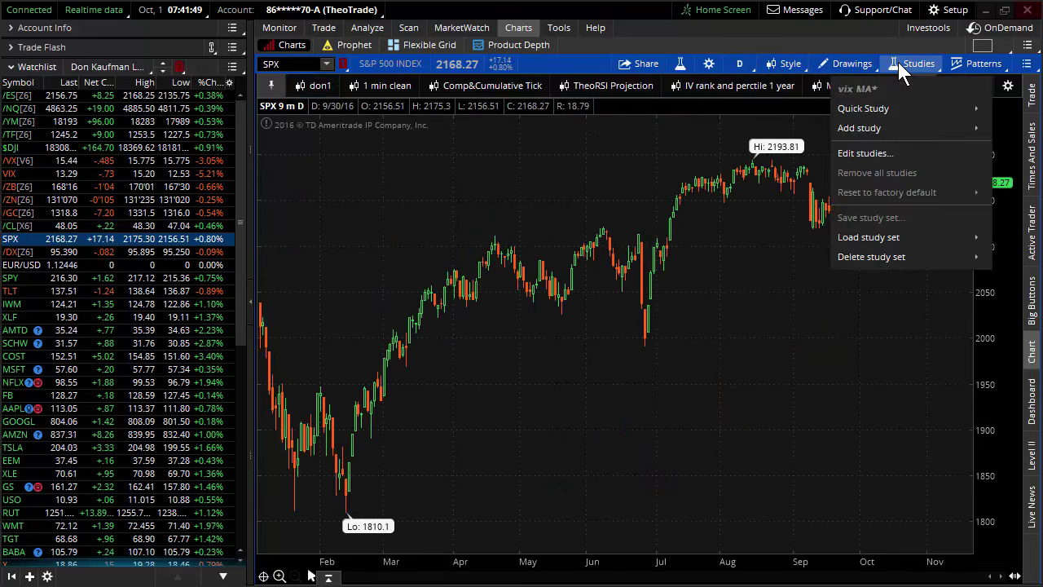
mouse_move(876, 130)
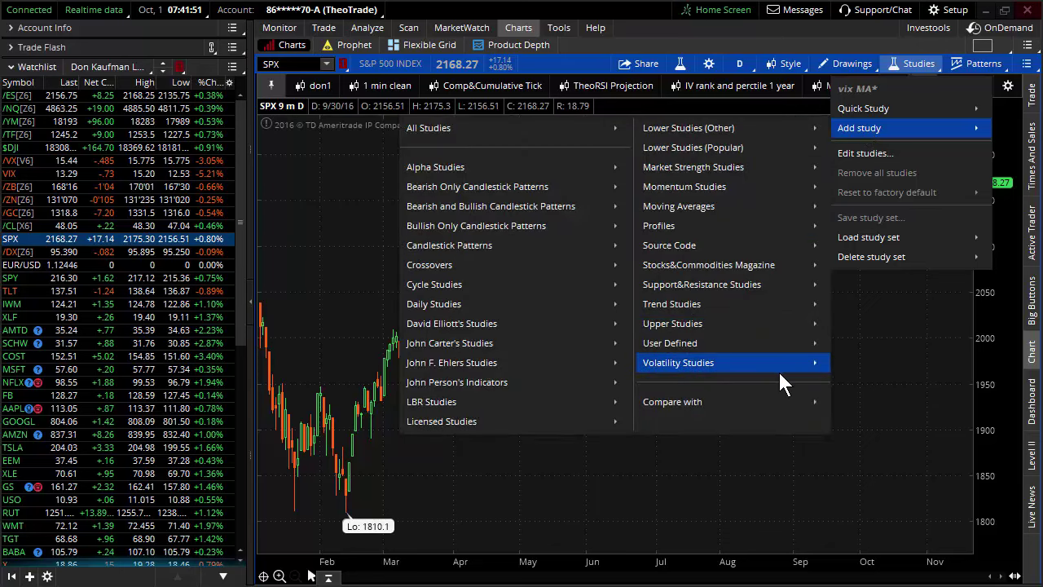
mouse_move(781, 377)
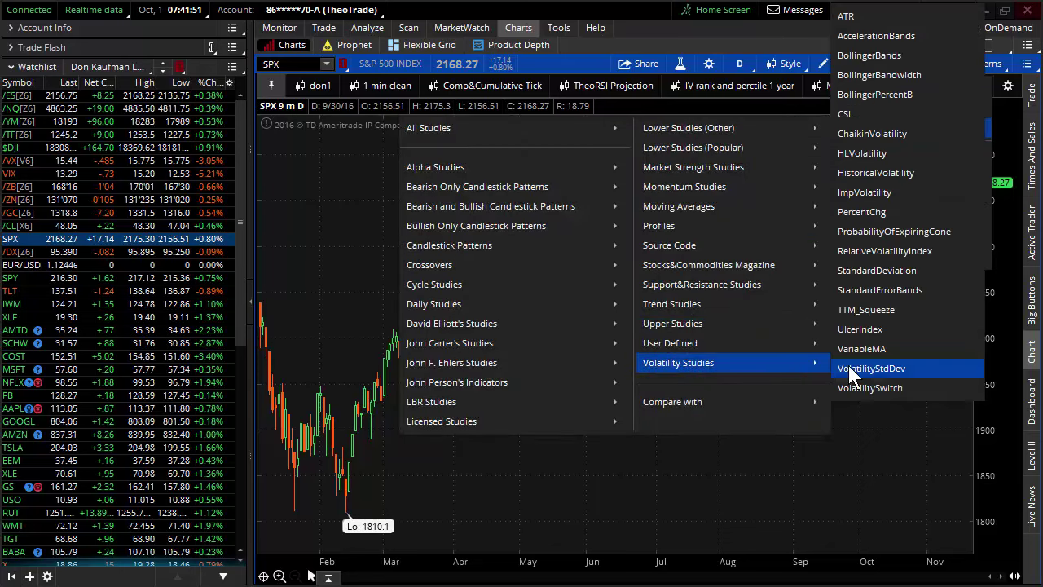
click(894, 176)
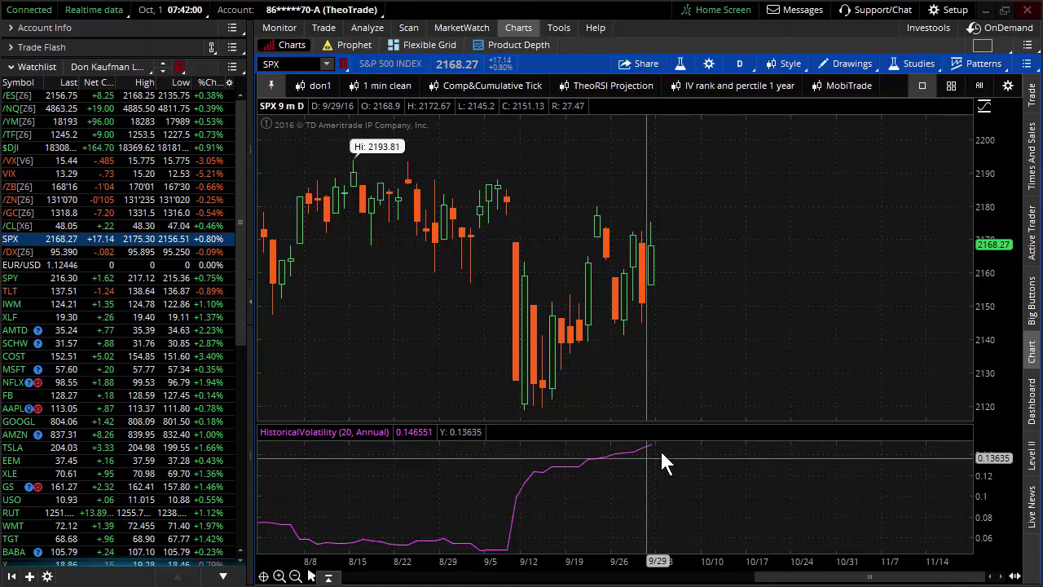
right_click(758, 360)
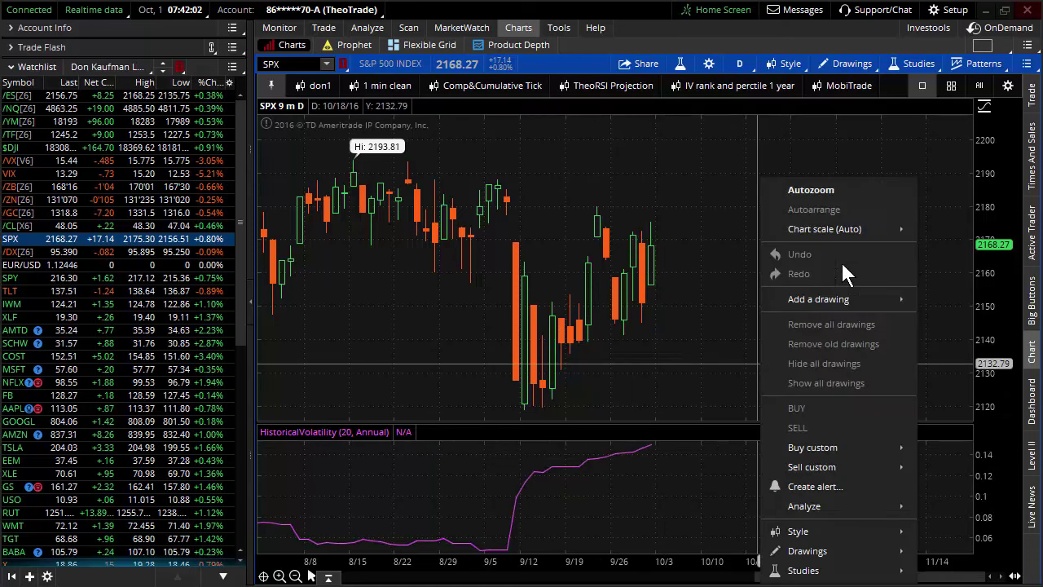
click(845, 189)
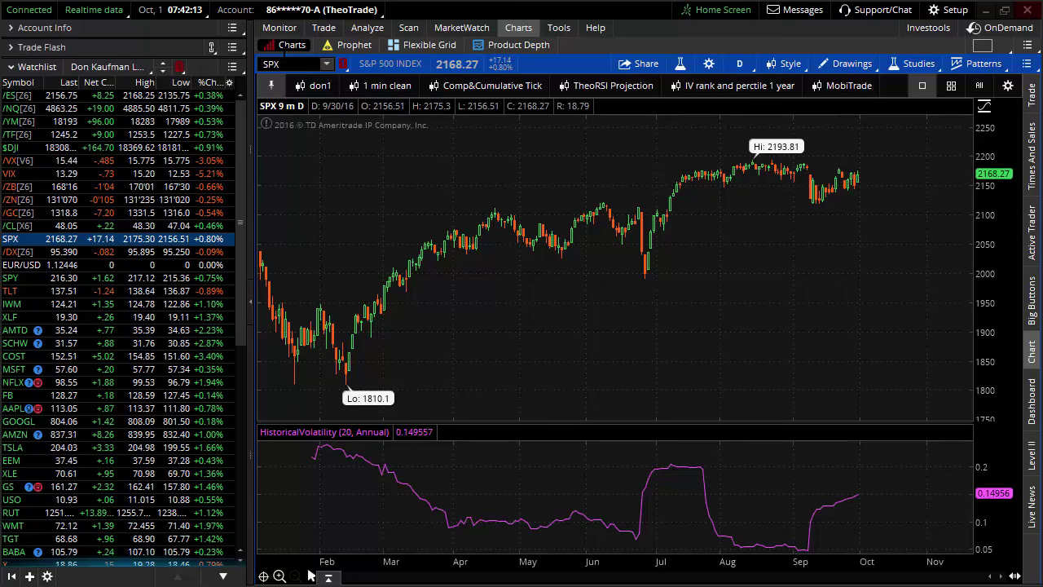
- Examine the implied and historical volatility percentiles in Today's Options Statistics for SPX, and collapse that section
click(324, 27)
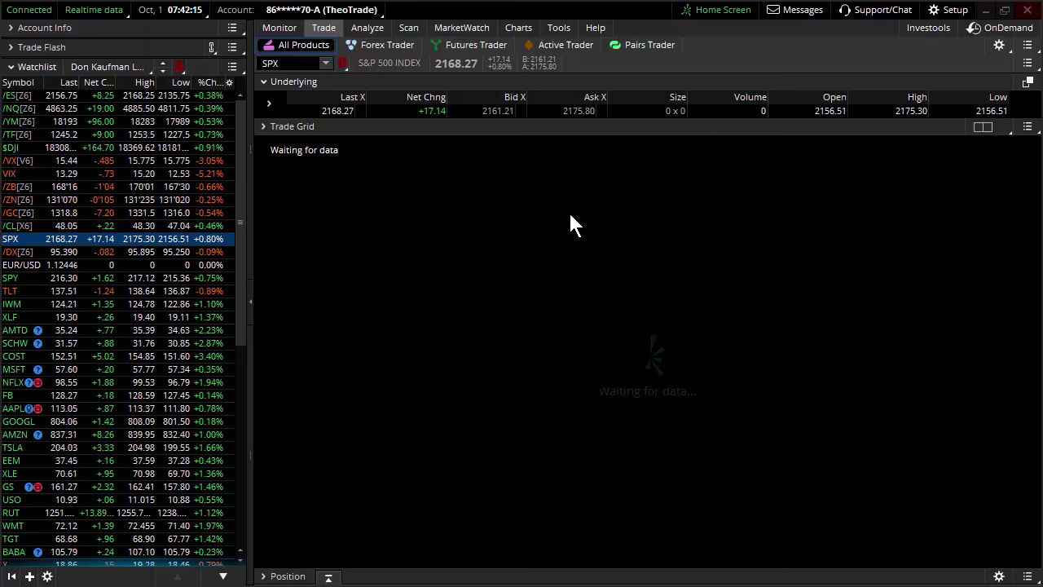
scroll(658, 245, down, 5)
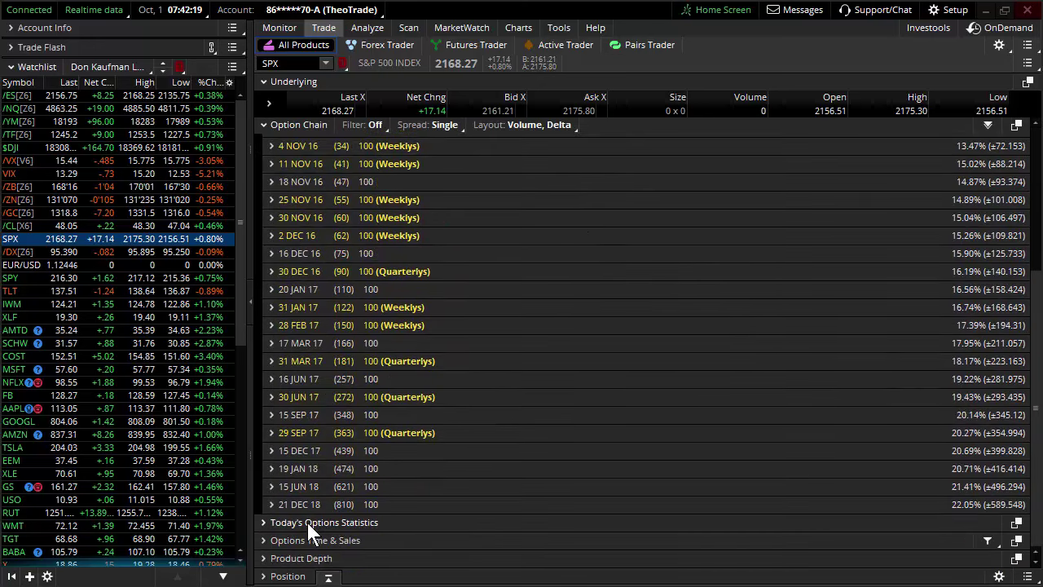
click(301, 525)
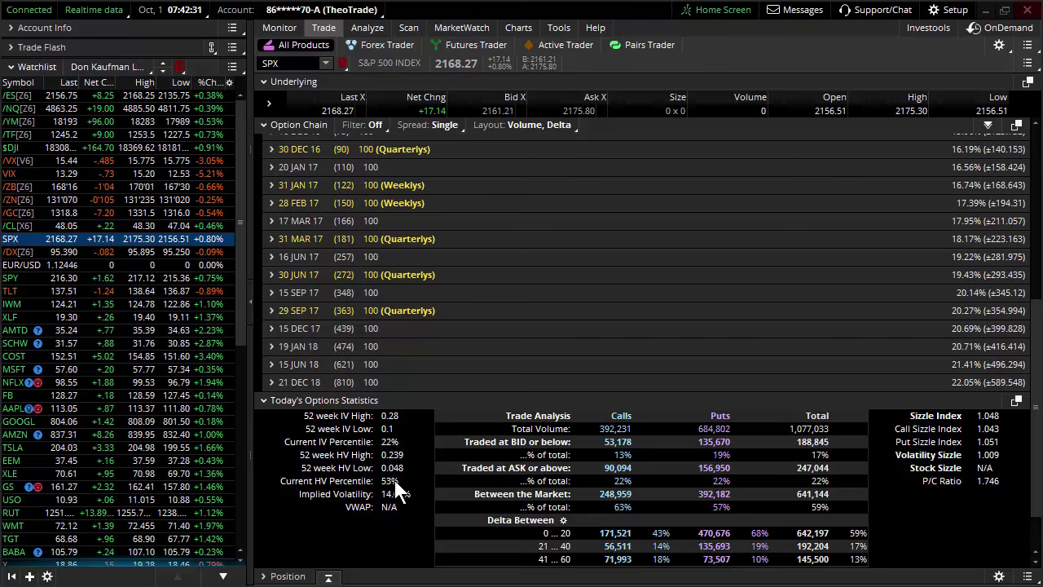
click(445, 401)
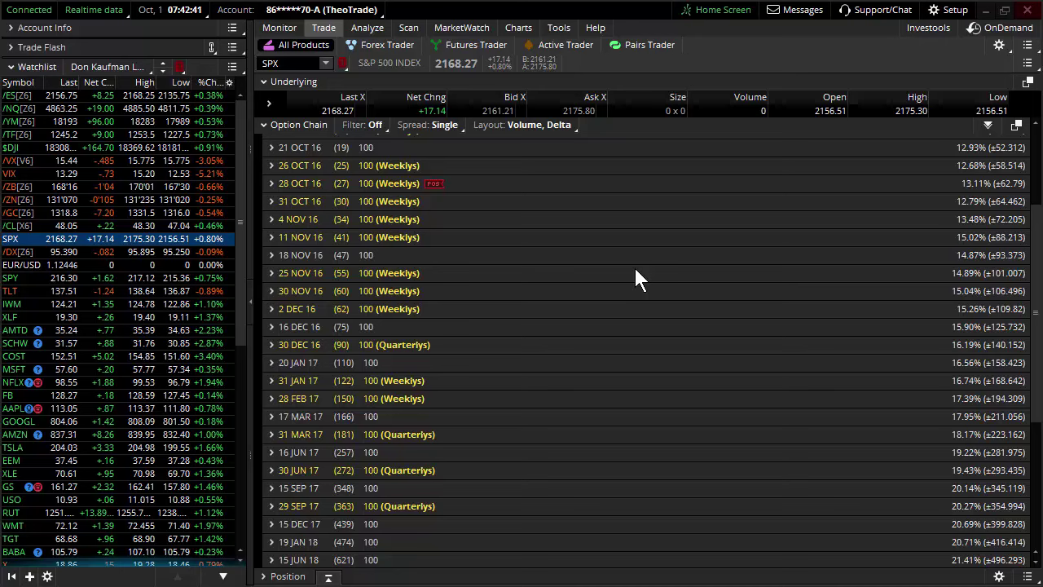
- Box the implied volatilities of the SPX expirations from 3 OCT 16 through 30 NOV 16, and separately box the 11 NOV 16 value
scroll(708, 245, up, 3)
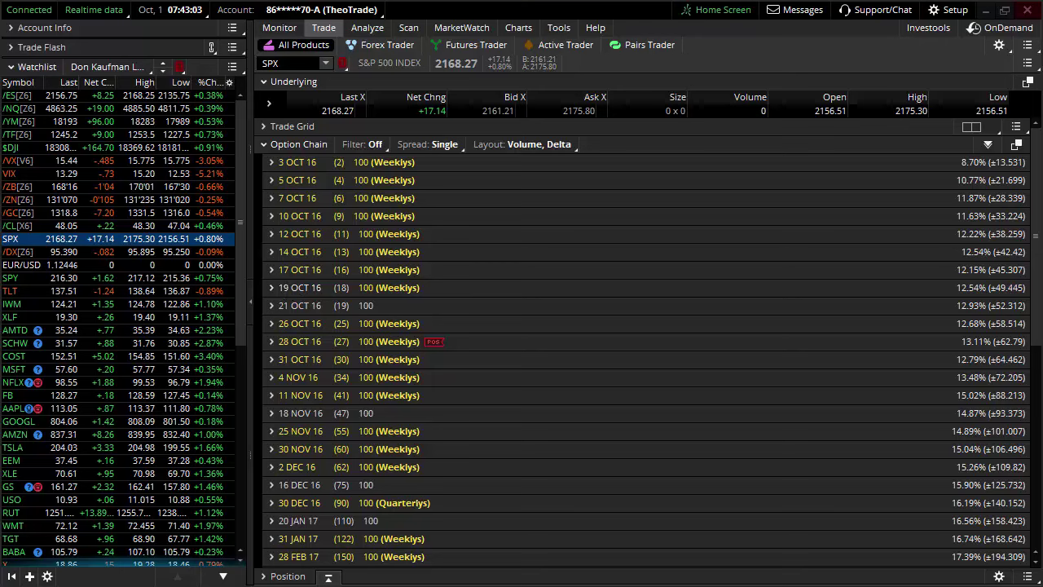
mouse_move(951, 148)
mouse_down()
mouse_move(1011, 341)
mouse_move(1001, 400)
mouse_move(1025, 472)
mouse_move(1017, 463)
mouse_up()
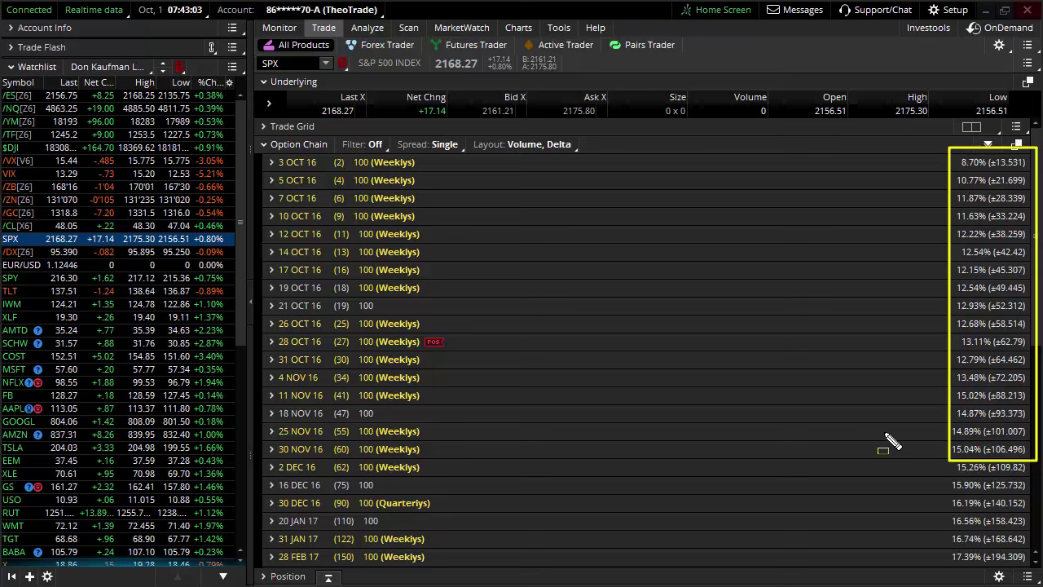
mouse_move(938, 386)
mouse_down()
mouse_move(973, 410)
mouse_move(1032, 412)
mouse_up()
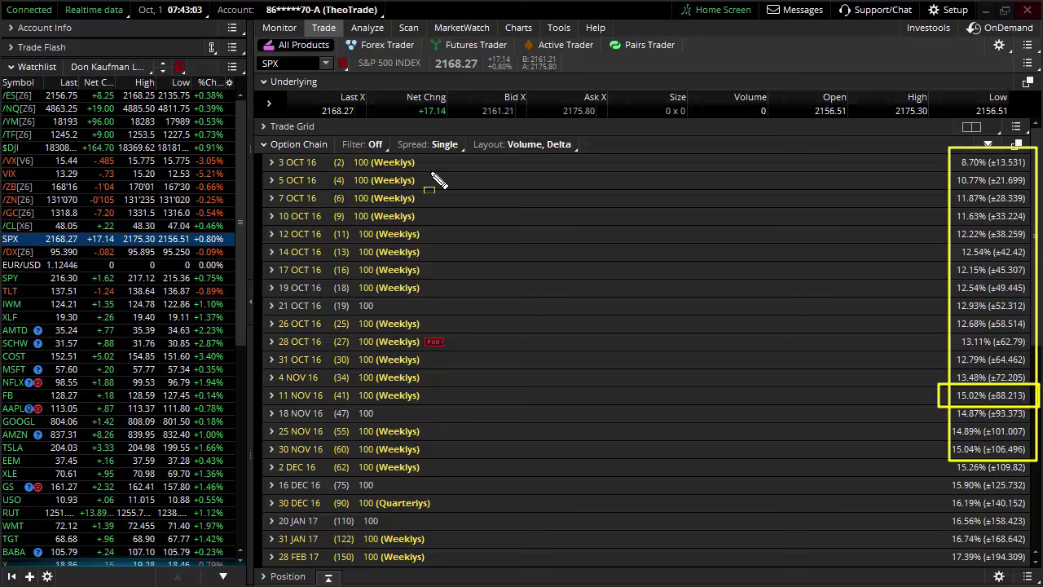
- Box the 3 OCT 16 to 12 OCT 16 expiration rows and mark the individual implied volatilities within them
mouse_move(323, 153)
mouse_down()
mouse_move(337, 261)
mouse_move(660, 277)
mouse_move(824, 255)
mouse_move(1036, 244)
mouse_up()
mouse_move(941, 236)
mouse_down()
mouse_move(960, 239)
mouse_move(947, 198)
mouse_up()
click(945, 174)
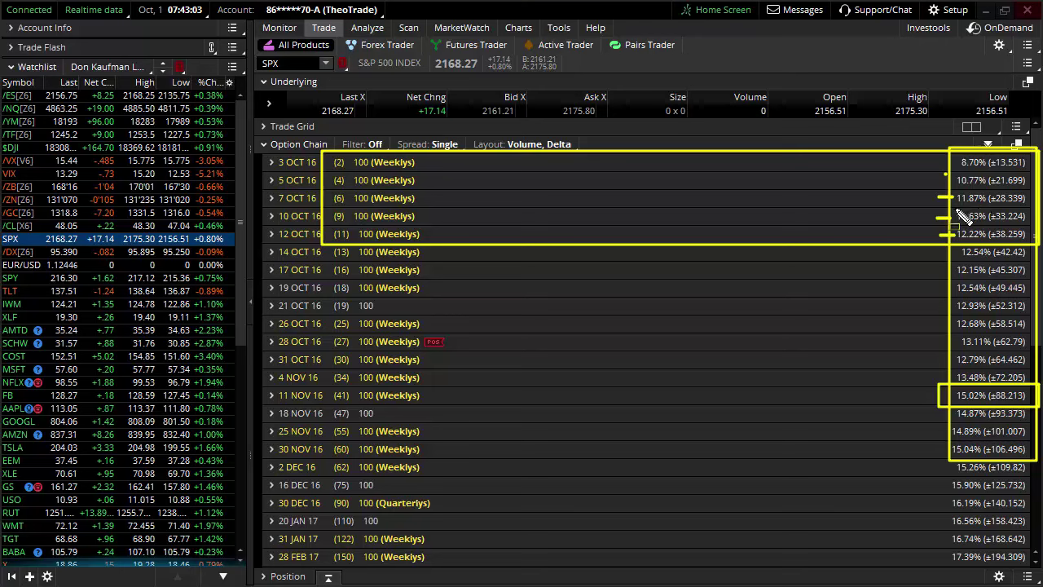
drag(955, 210, 994, 210)
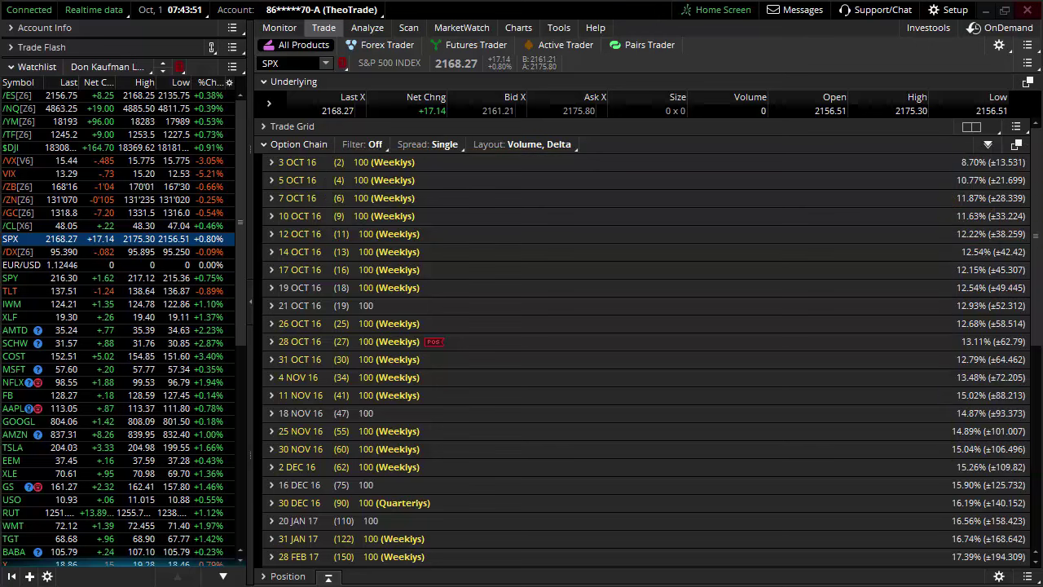
- Examine the late-September daily candles on the SPX chart together with their historical volatility
click(519, 29)
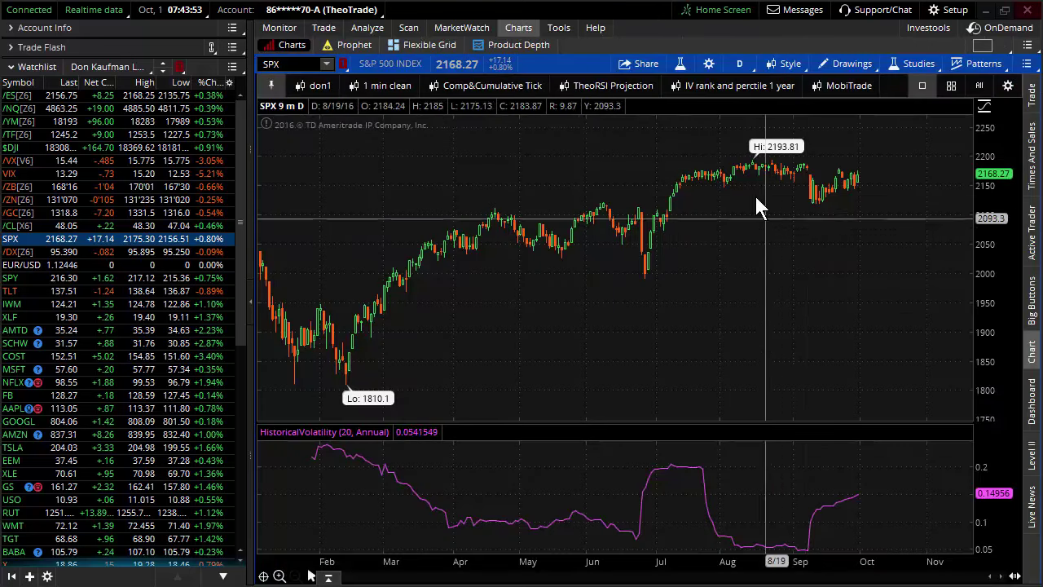
scroll(757, 205, up, 5)
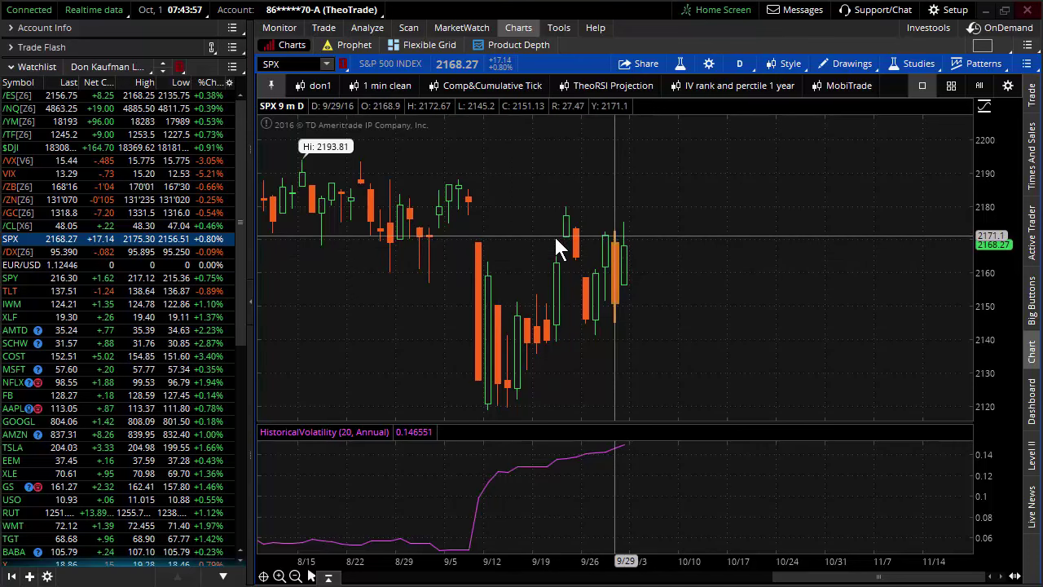
scroll(913, 232, up, 4)
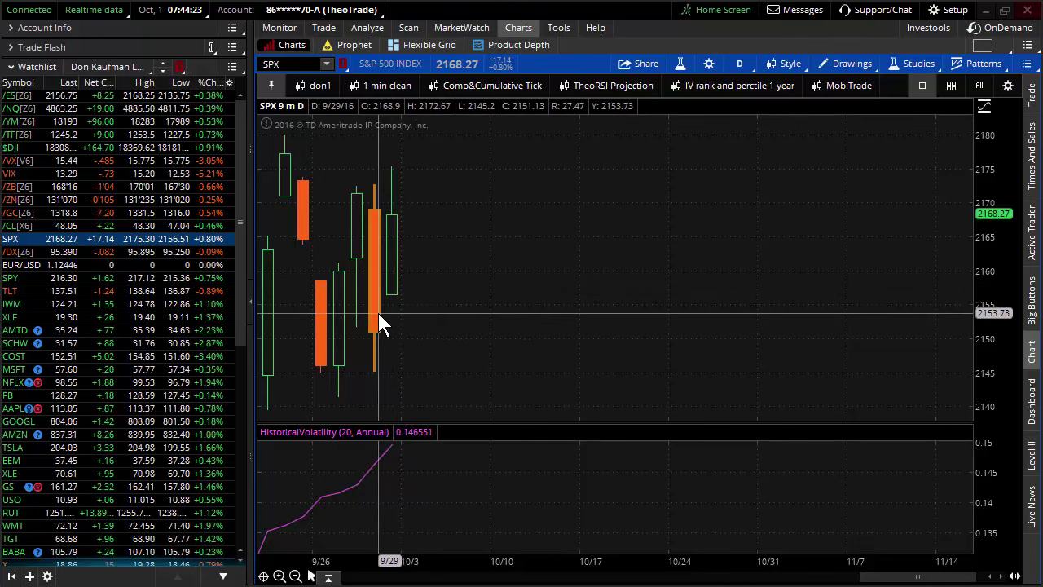
- Expand the 7 OCT 16 Weeklys expiration in the SPX option chain
click(324, 28)
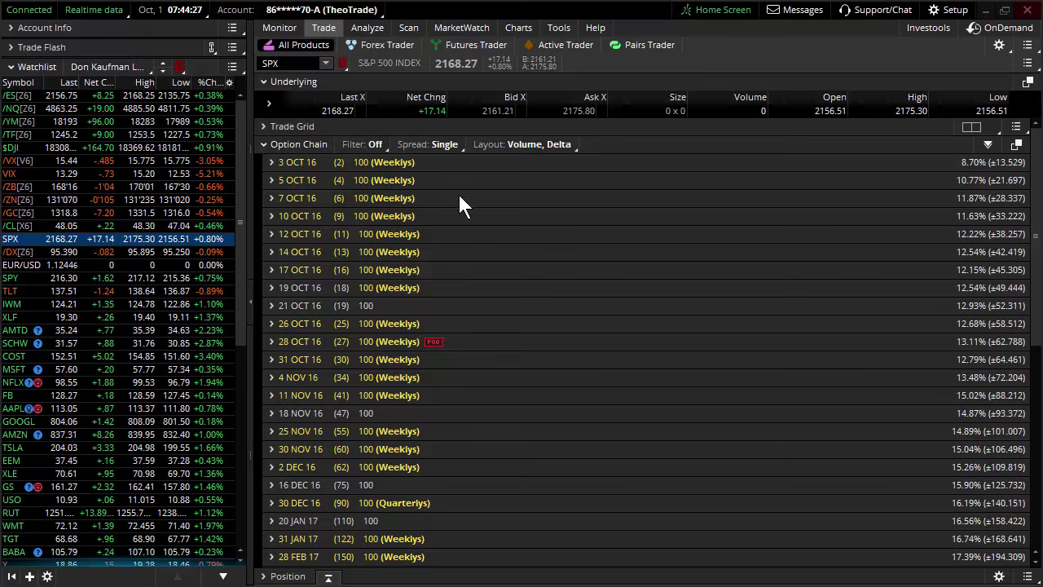
click(271, 198)
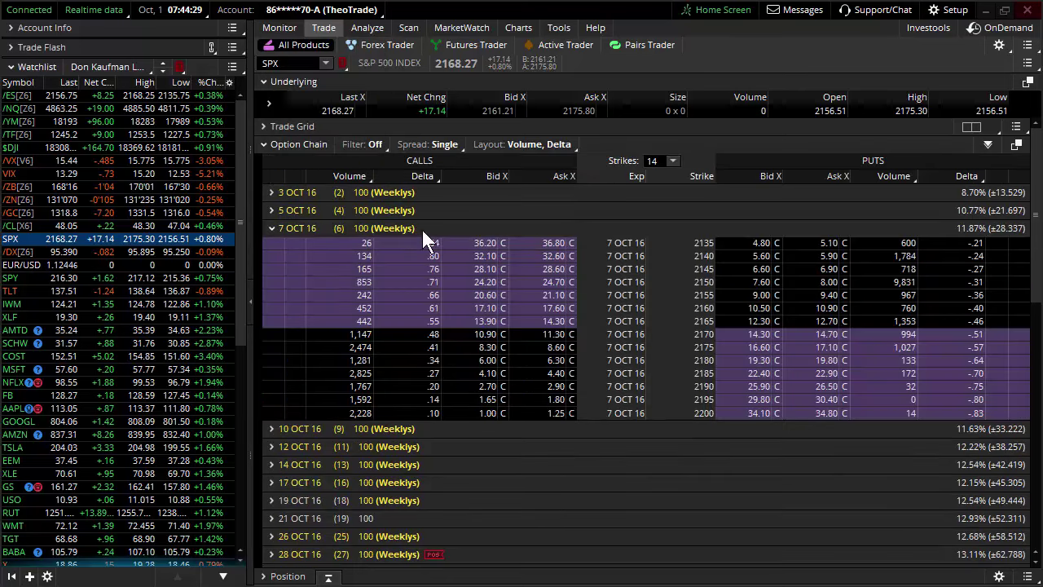